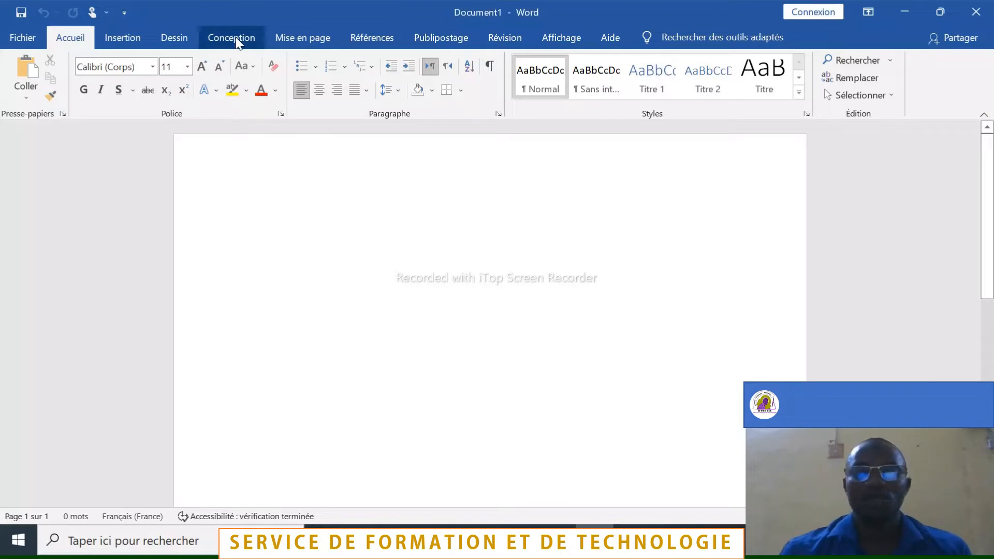
# Add the predefined diagonal BROUILLON 1 watermark to the blank document
pyautogui.click(227, 39)
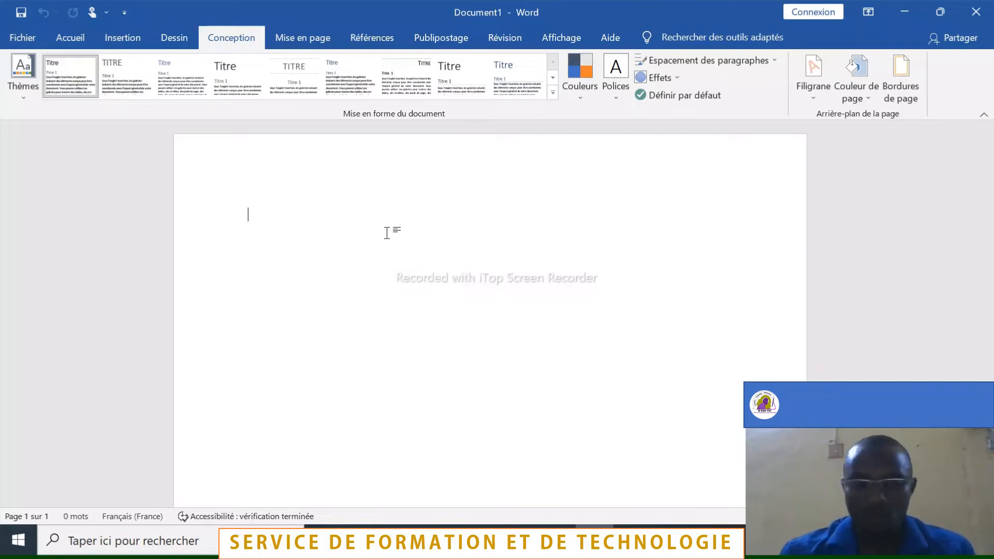
pyautogui.click(806, 100)
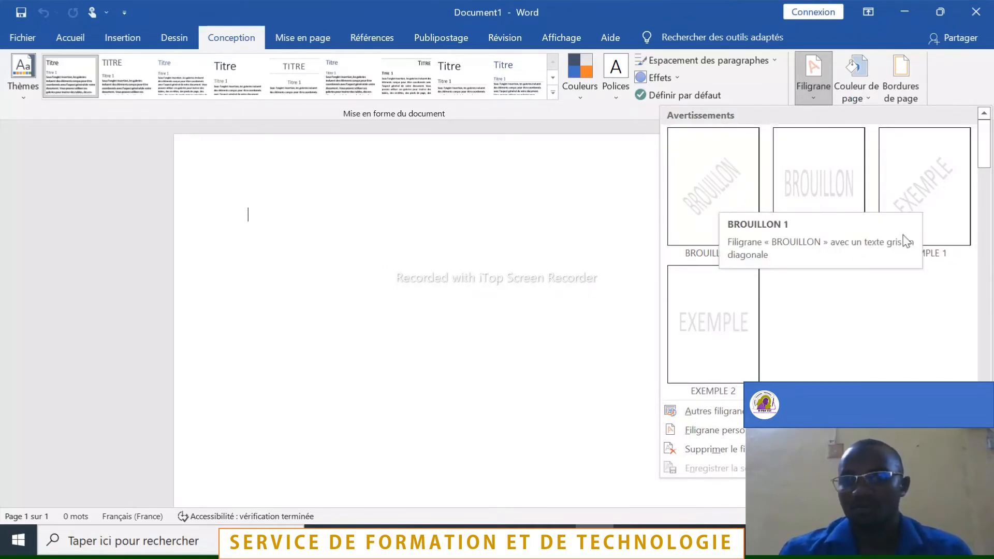
pyautogui.click(705, 210)
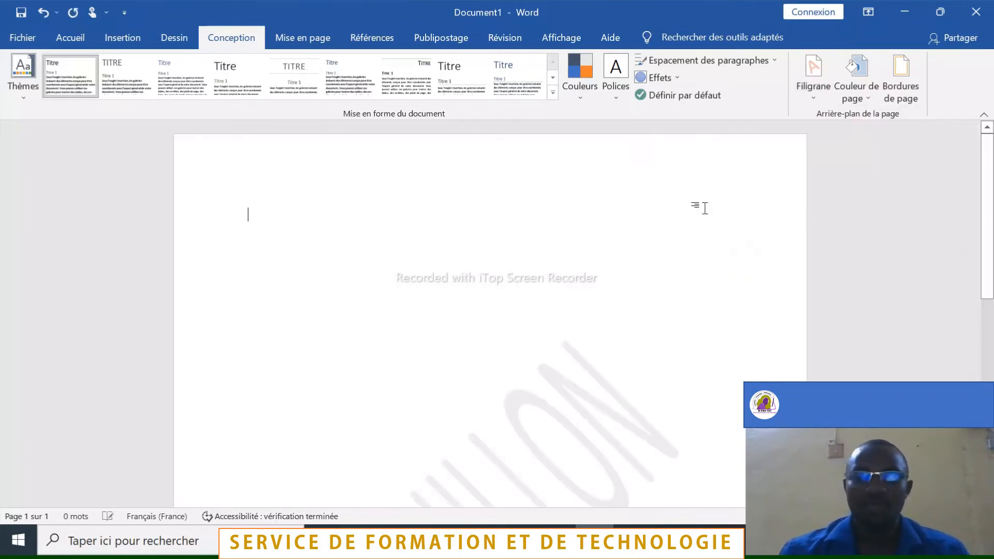
pyautogui.moveTo(990, 194); pyautogui.dragTo(989, 319)
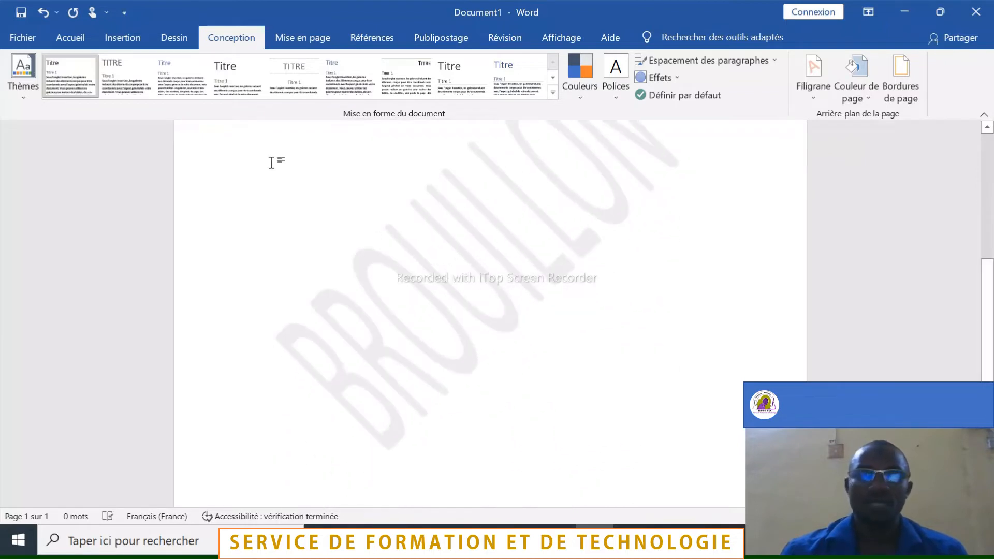
pyautogui.scroll(10, 267, 166)
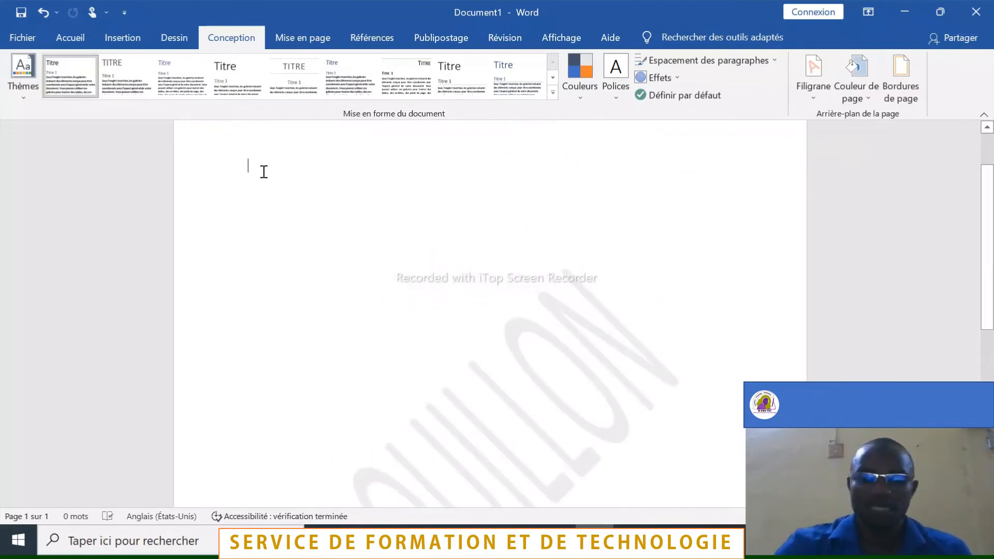
pyautogui.write('HAH')
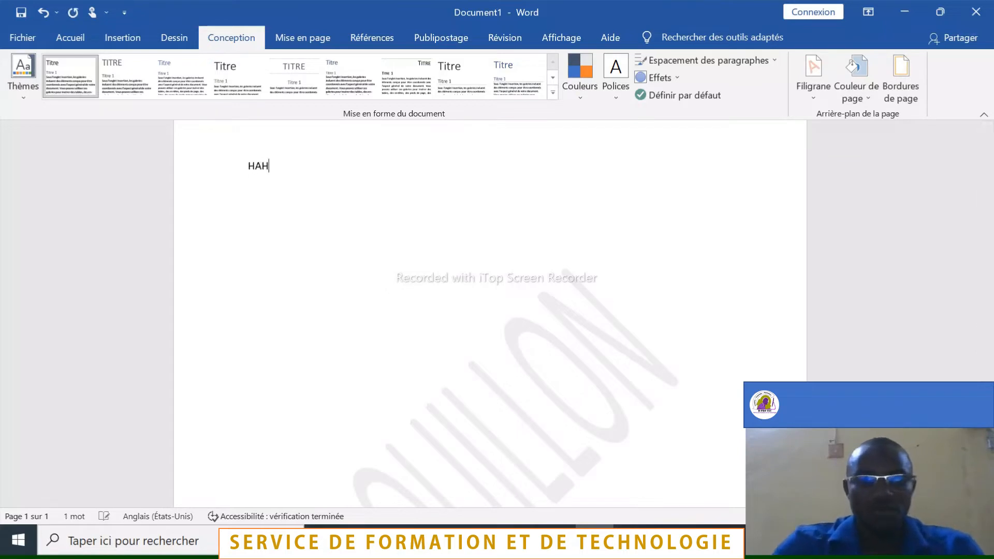
pyautogui.press('BackSpace')
pyautogui.press('BackSpace')
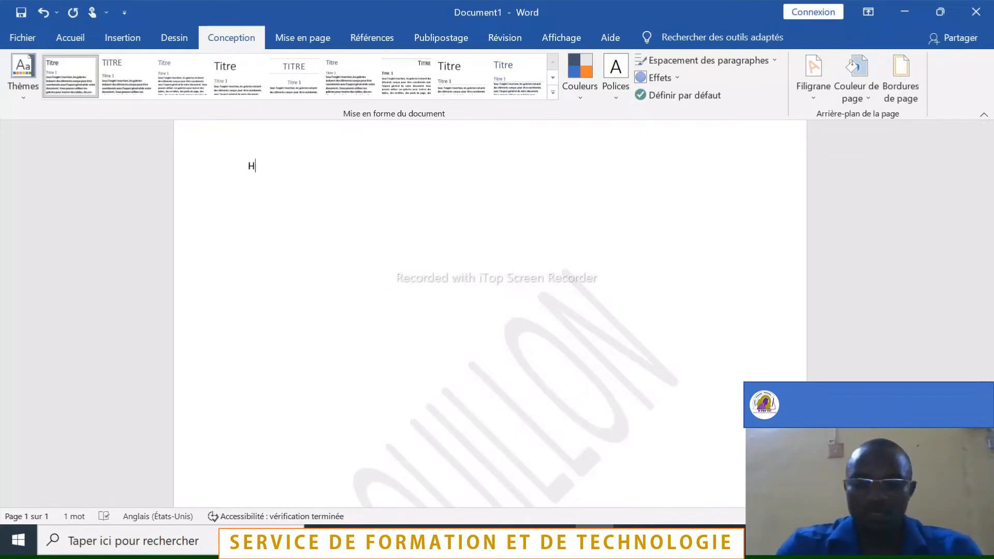
pyautogui.press('BackSpace')
# Write the line "SERVICE DE FORMATION DE TECHNOLGIE" in the document body
pyautogui.write('SERV')
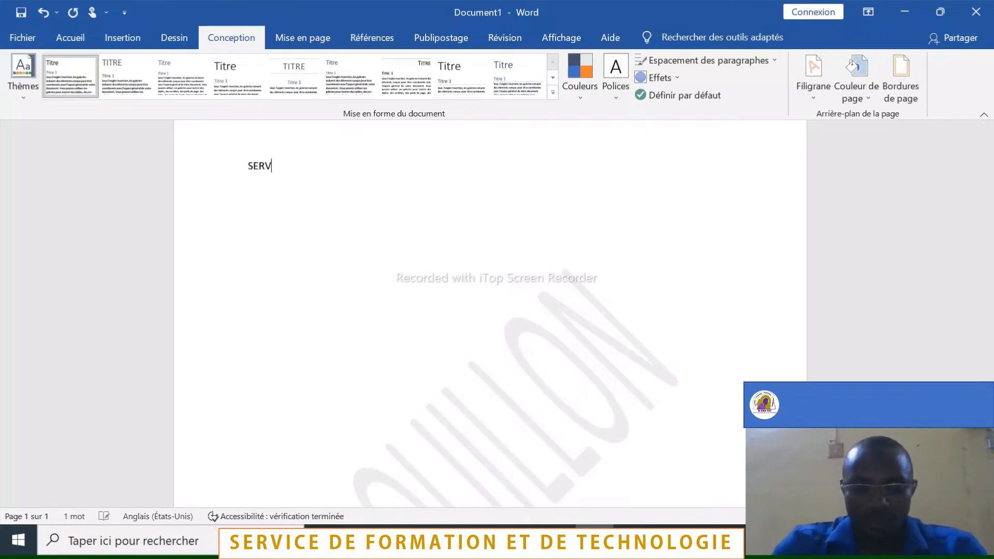
pyautogui.write('ICE DE ')
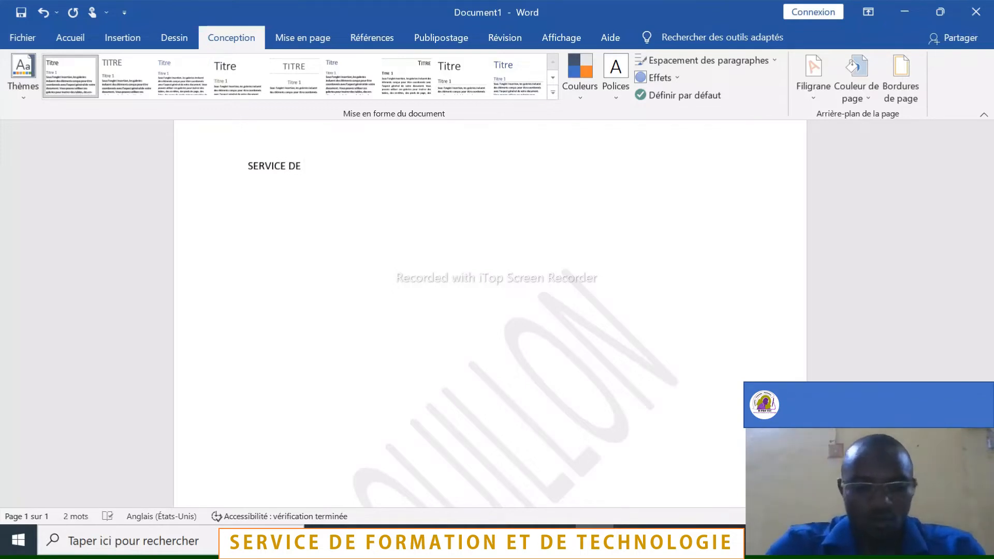
pyautogui.write('FORMAT')
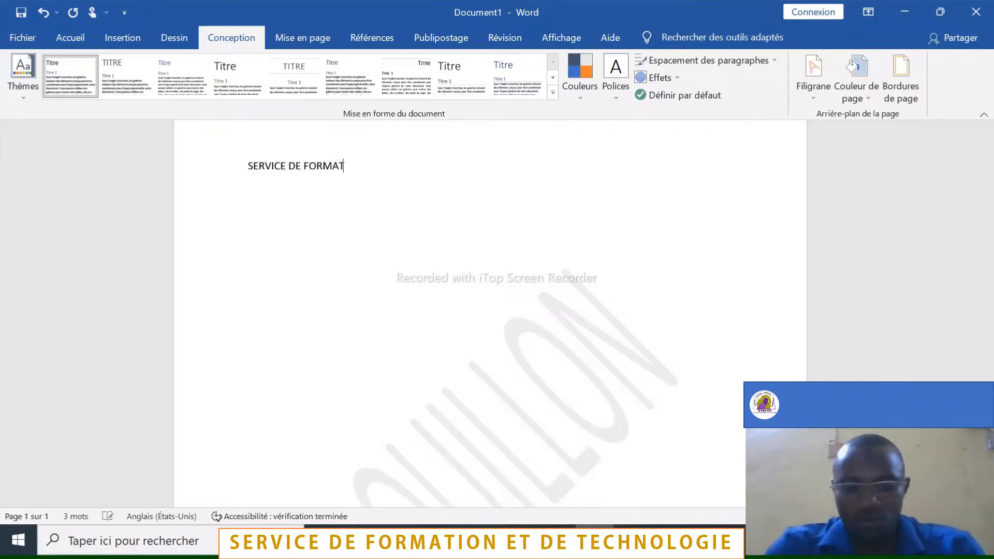
pyautogui.write('ION DE TE')
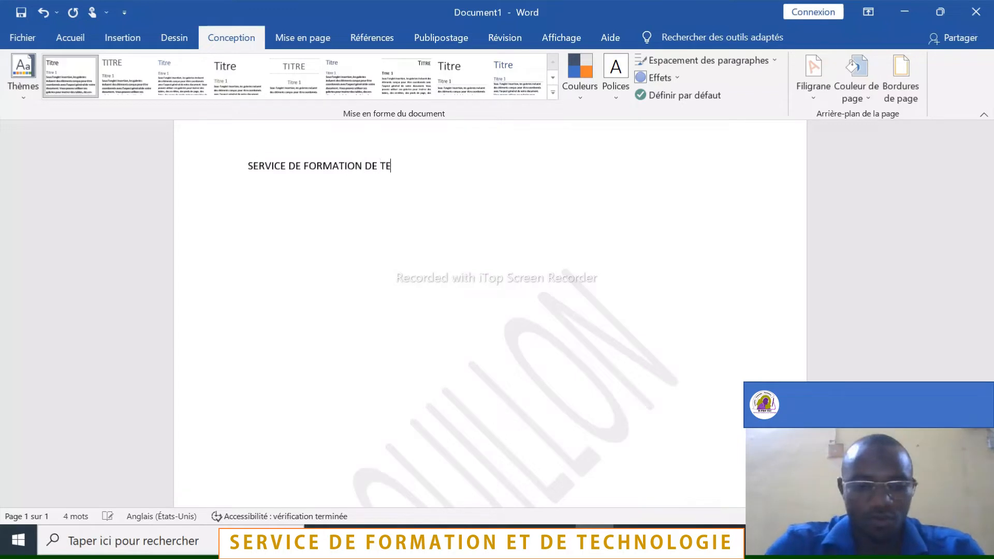
pyautogui.write('CHNOLO')
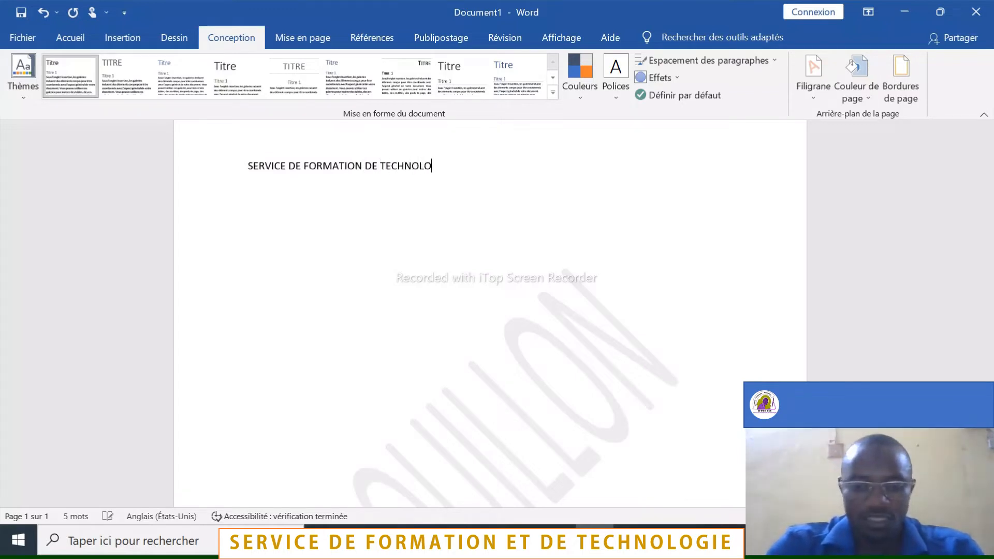
pyautogui.press('BackSpace')
pyautogui.write('GIE')
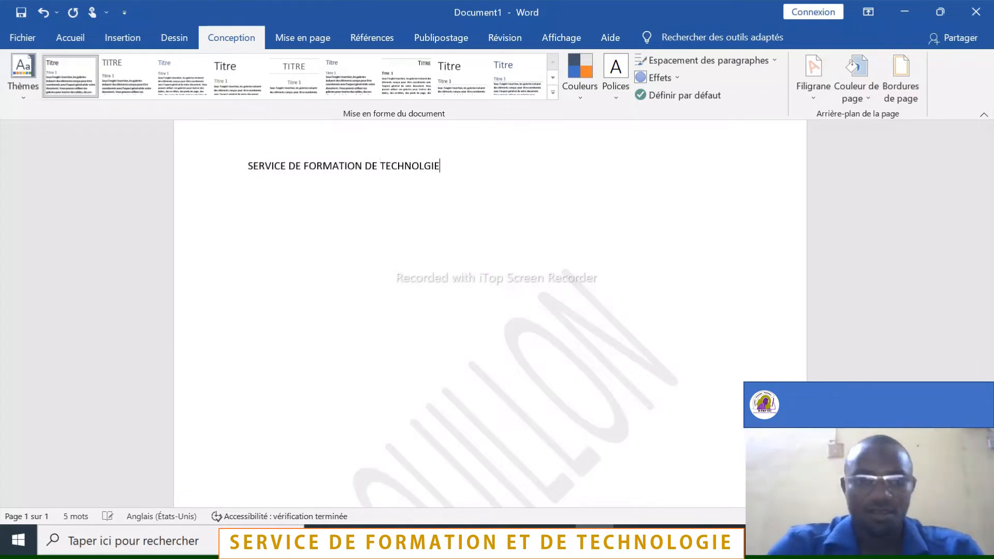
# Copy the document text and paste it eight times below the original line
pyautogui.hotkey('ctrl', 'a')
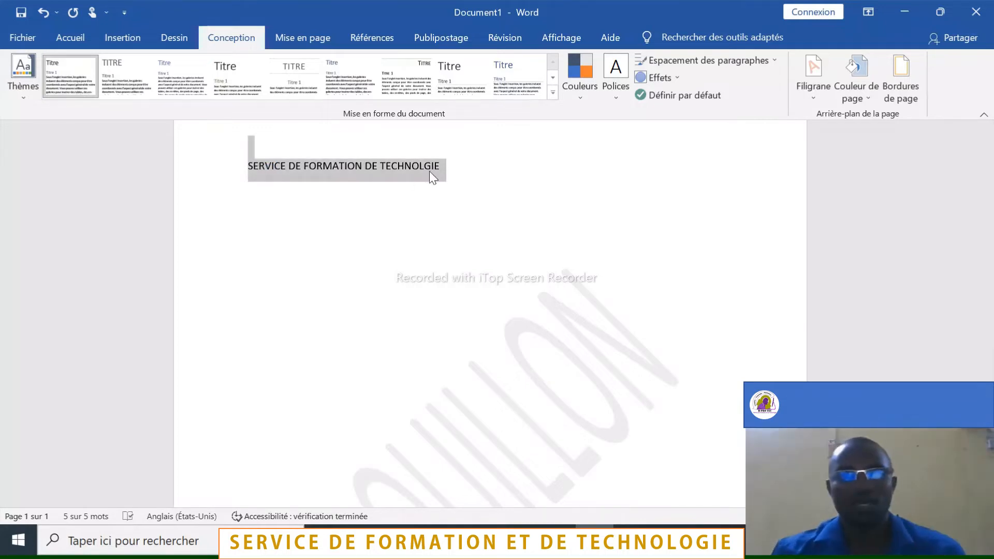
pyautogui.click(451, 171)
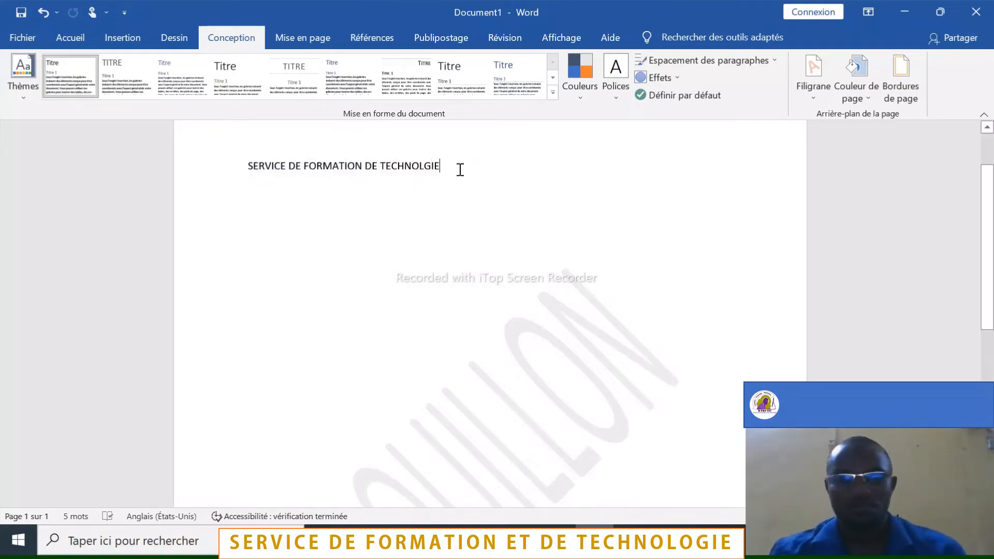
pyautogui.press('Return')
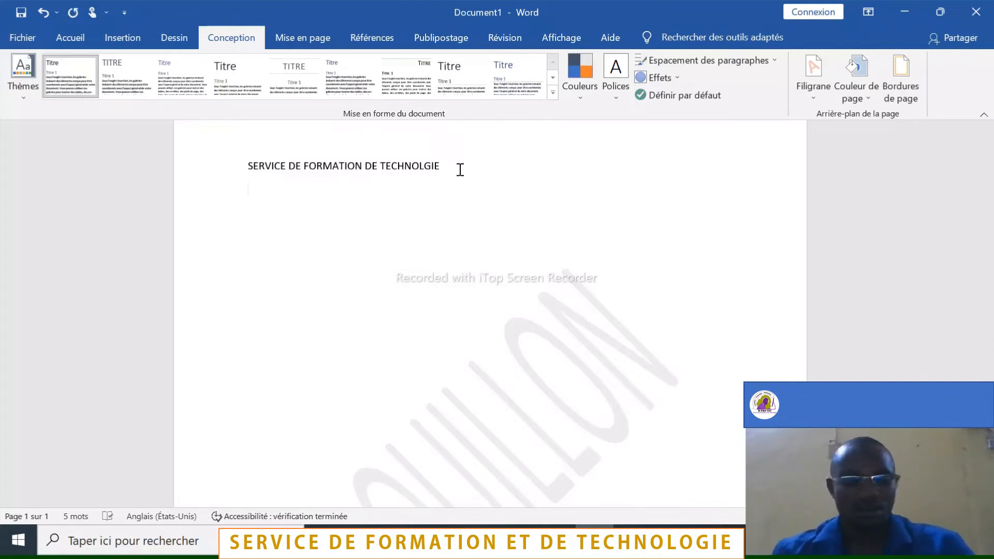
pyautogui.hotkey('ctrl', 'v')
pyautogui.hotkey('ctrl', 'v')
pyautogui.hotkey('ctrl', 'v')
pyautogui.hotkey('ctrl', 'v')
pyautogui.hotkey('ctrl', 'v')
pyautogui.hotkey('ctrl', 'v')
pyautogui.hotkey('ctrl', 'v')
pyautogui.hotkey('ctrl', 'v')
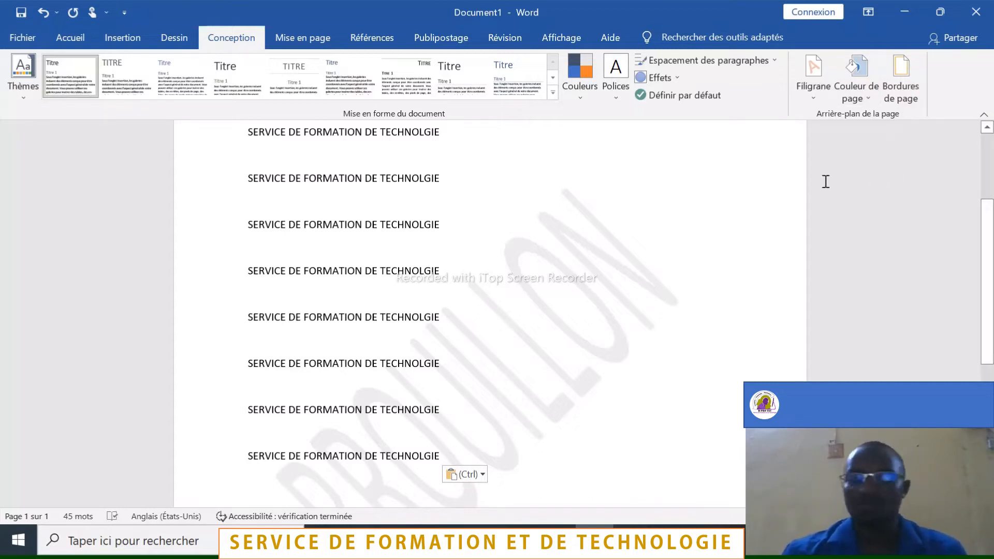
# Replace the watermark with a custom text watermark reading "H-Pro Tech", keeping the diagonal layout
pyautogui.click(814, 101)
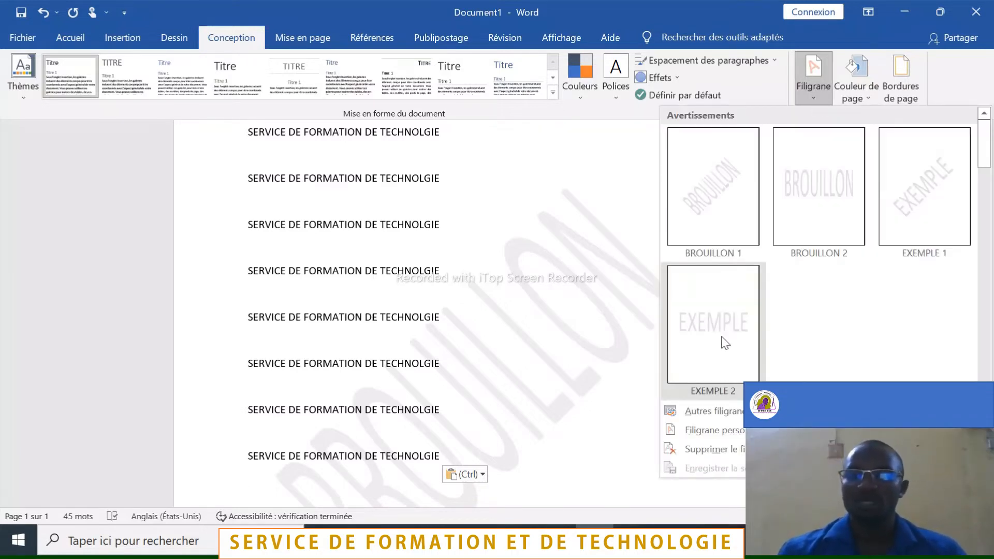
pyautogui.click(694, 411)
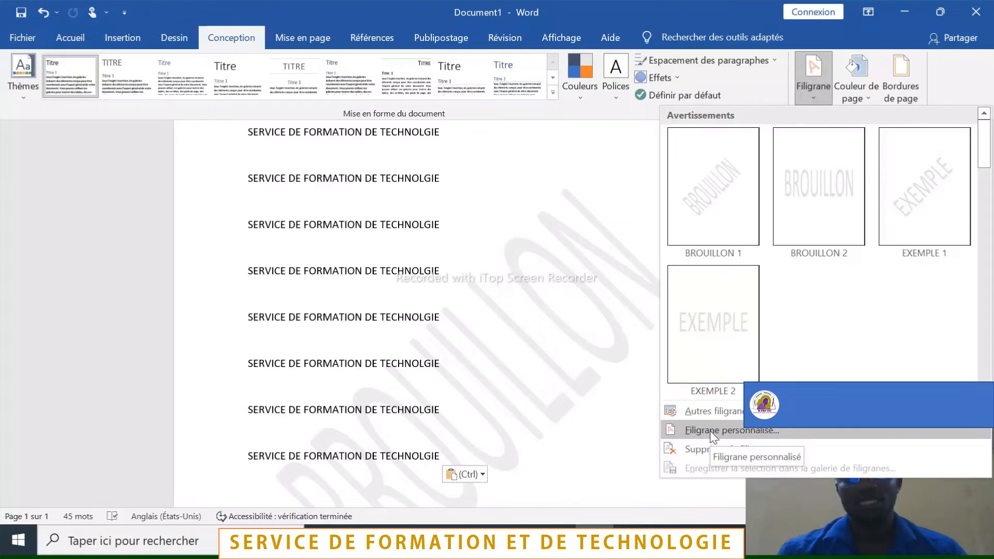
pyautogui.click(712, 431)
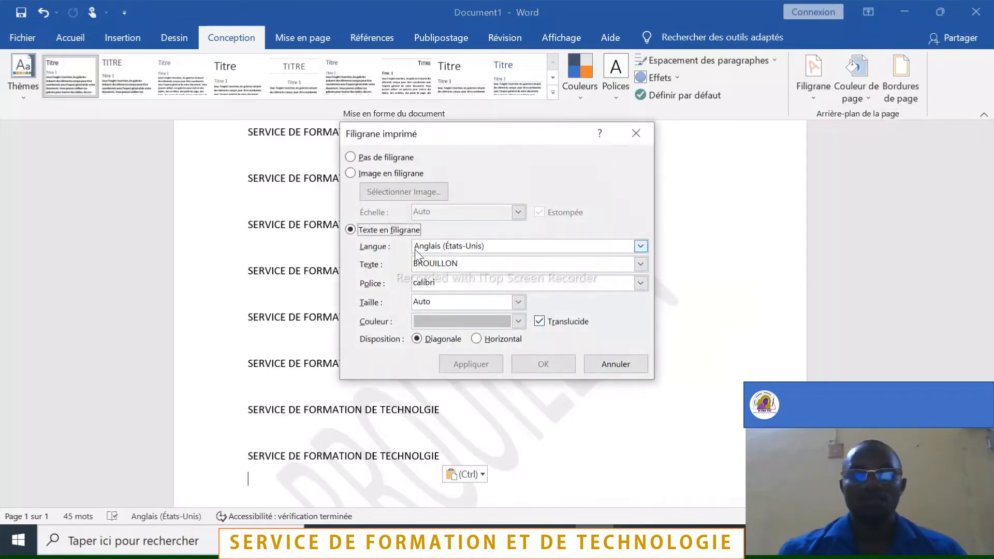
pyautogui.moveTo(470, 263); pyautogui.dragTo(398, 265)
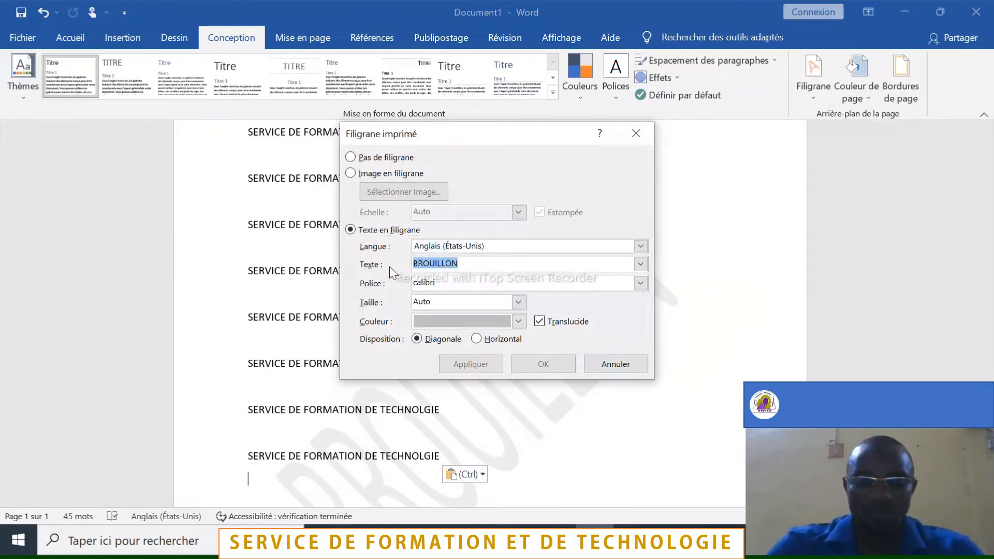
pyautogui.write('H')
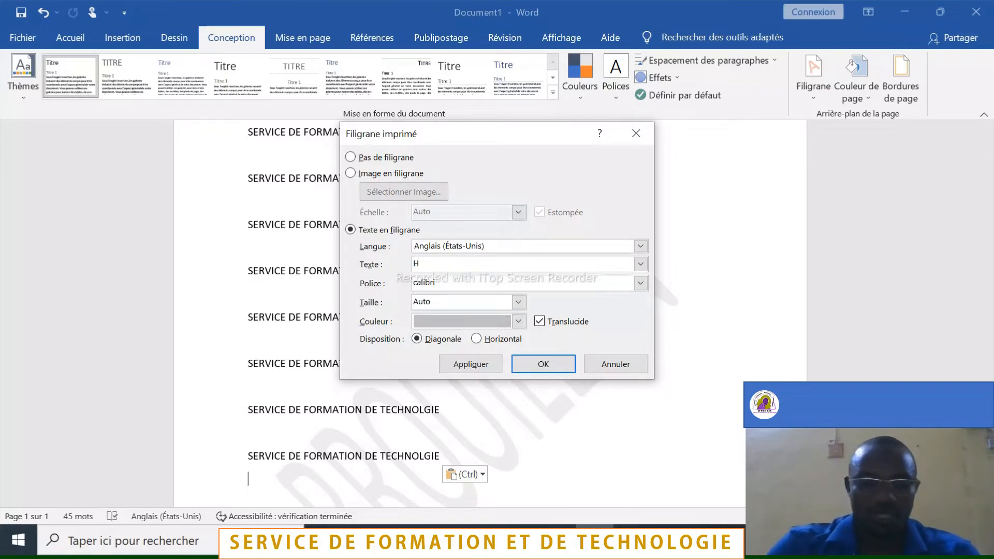
pyautogui.write('6')
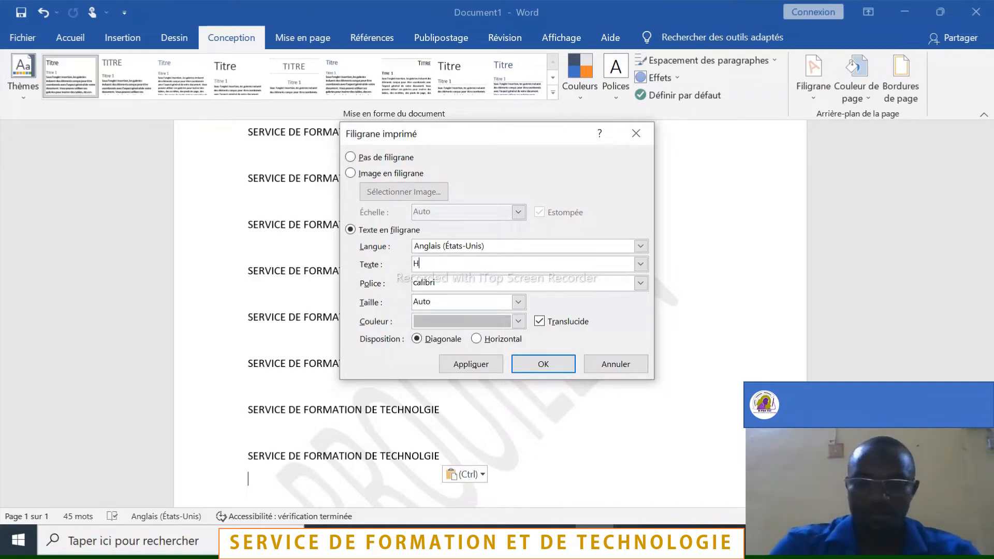
pyautogui.write('-Pro')
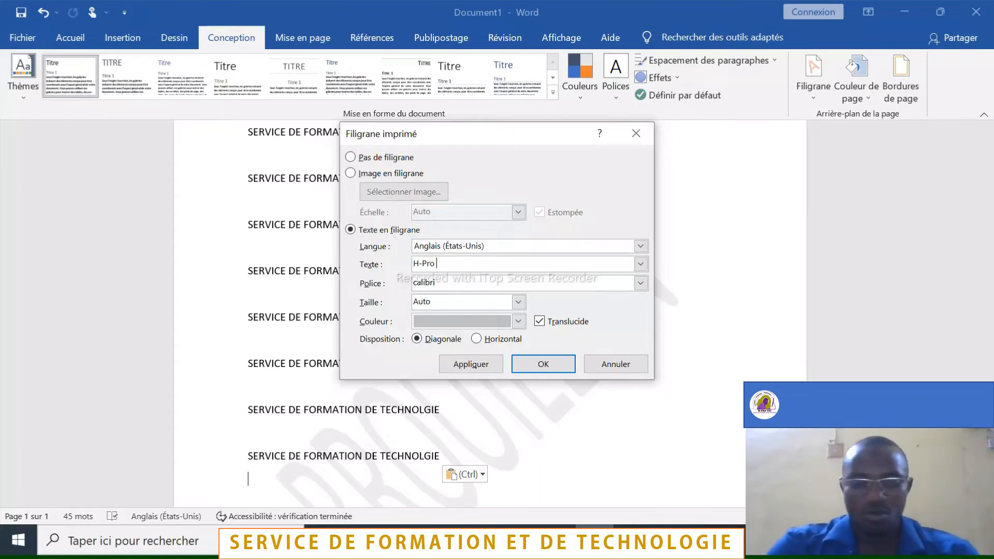
pyautogui.write('Tech')
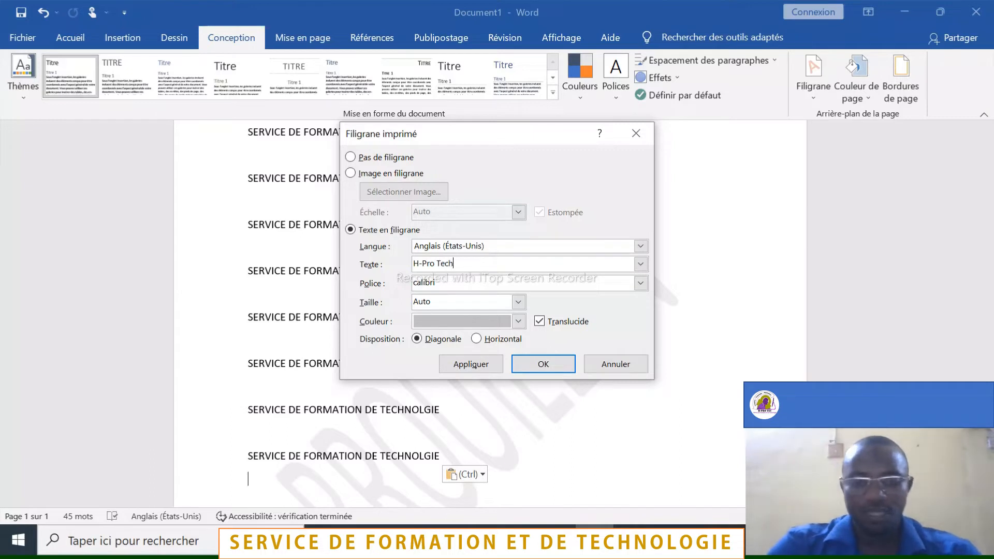
pyautogui.click(481, 363)
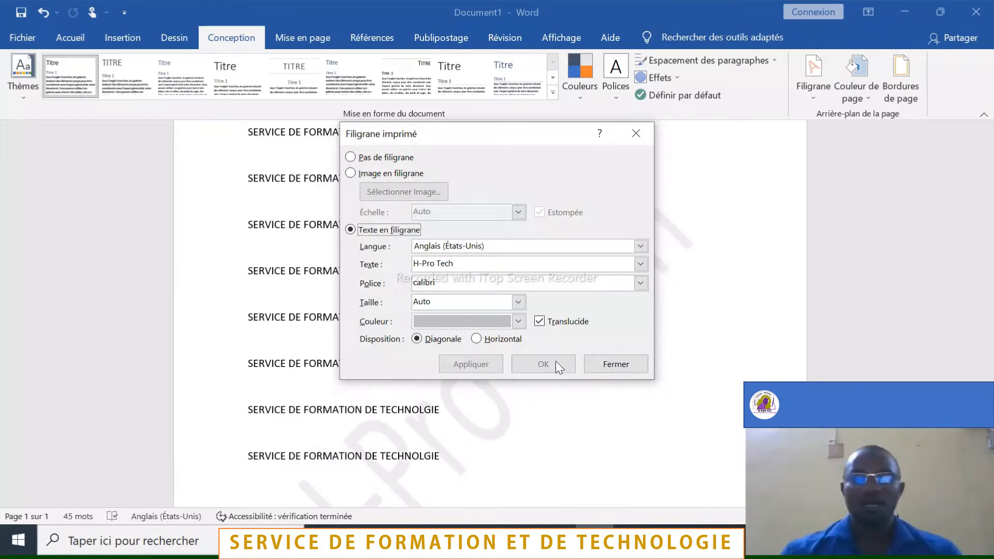
pyautogui.click(602, 362)
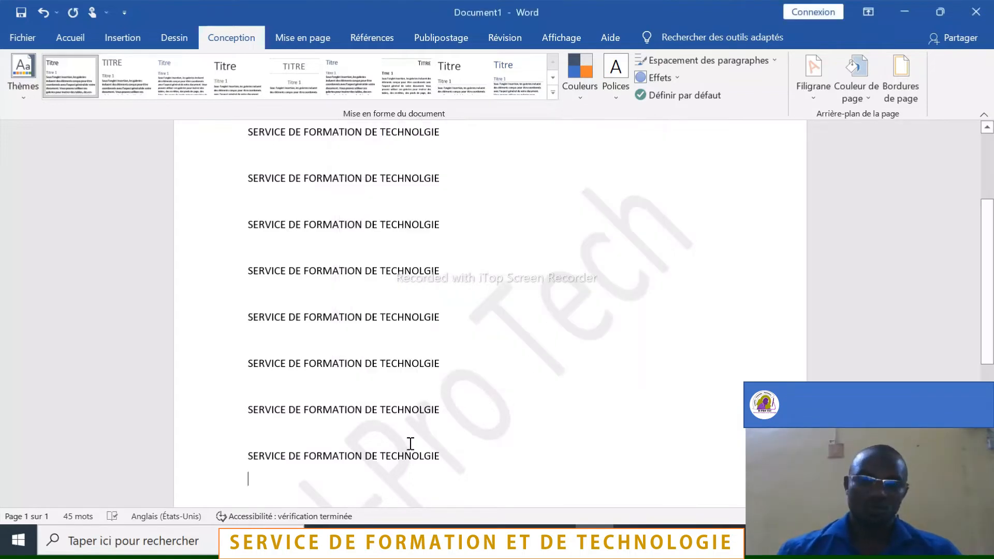
# Set the page background colour to the standard colour Violet
pyautogui.scroll(-2, 990, 272)
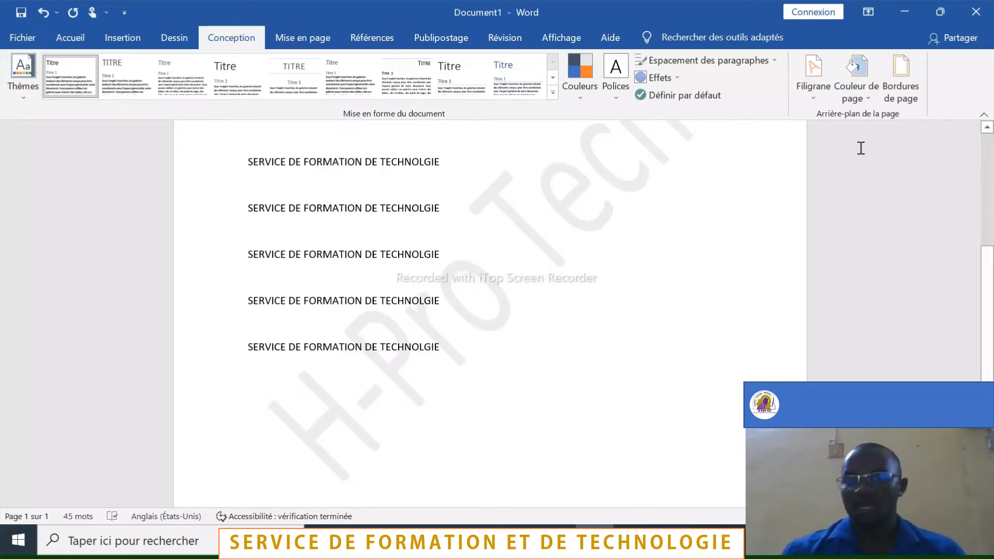
pyautogui.click(868, 102)
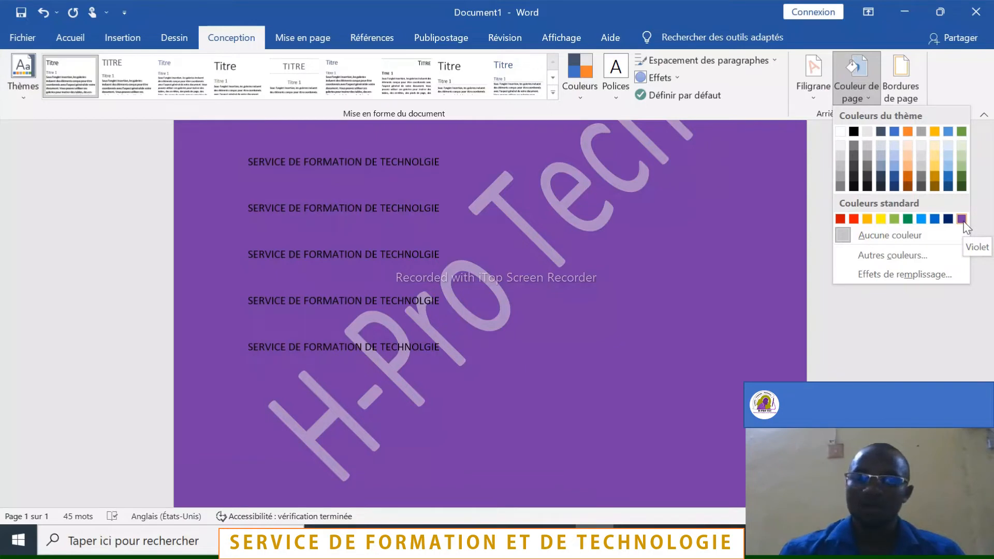
pyautogui.click(961, 219)
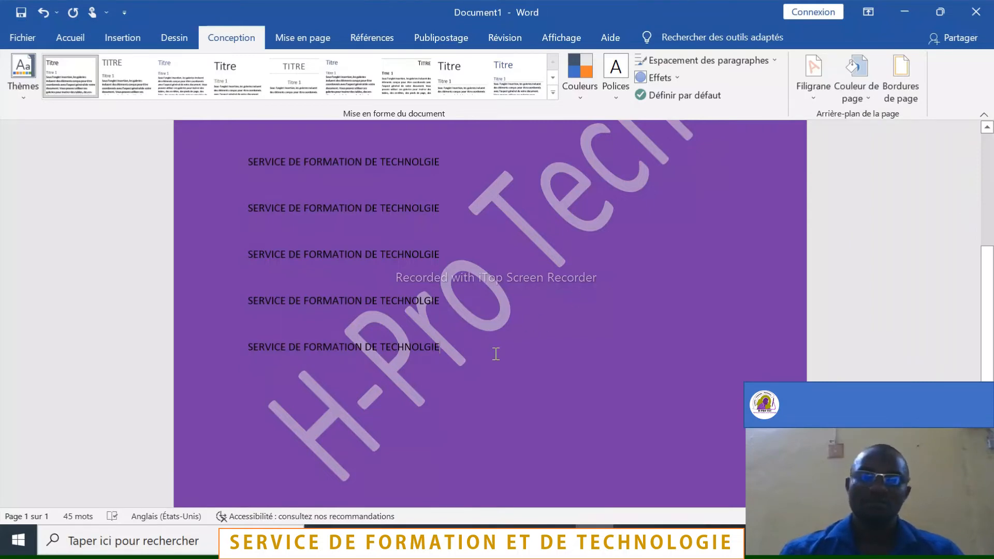
# Paste three more copies of the "SERVICE DE FORMATION DE TECHNOLGIE" line at the end of the text
pyautogui.press('BackSpace')
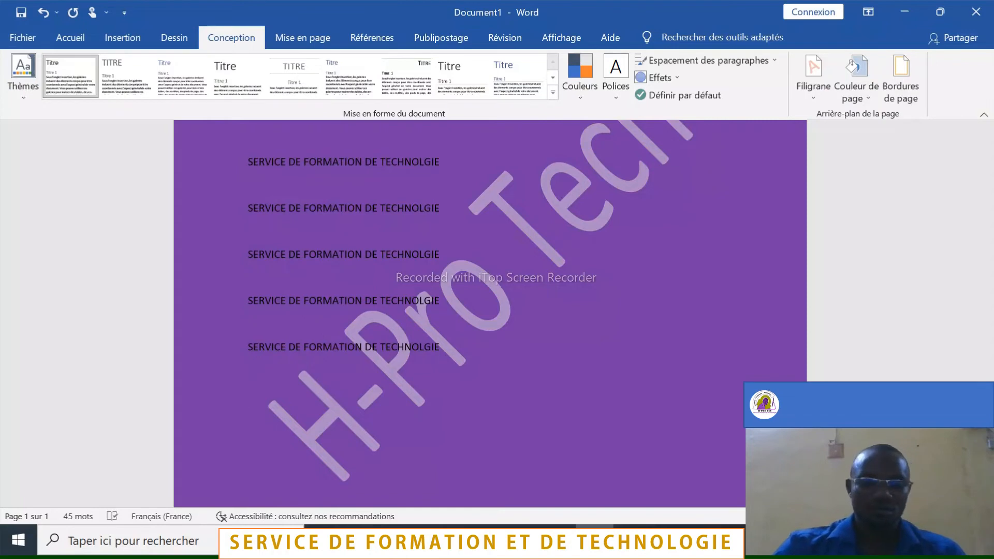
pyautogui.write('SERVICE DE FORMATION DE TECHNOLGIE')
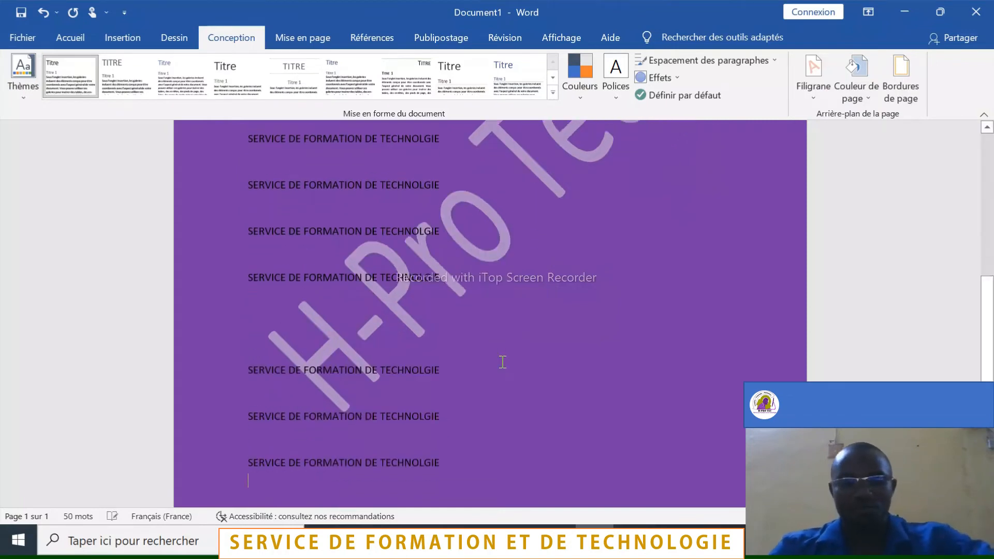
pyautogui.hotkey('ctrl', 'v')
pyautogui.hotkey('ctrl', 'v')
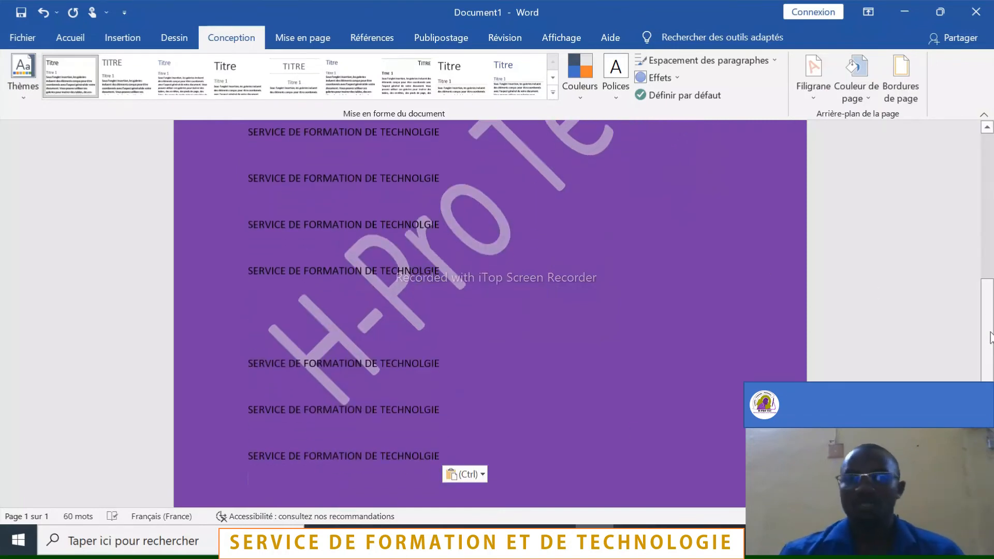
# Add a box page border to the whole document, using the 3 pt thick-and-thin line style
pyautogui.moveTo(991, 338); pyautogui.dragTo(990, 194)
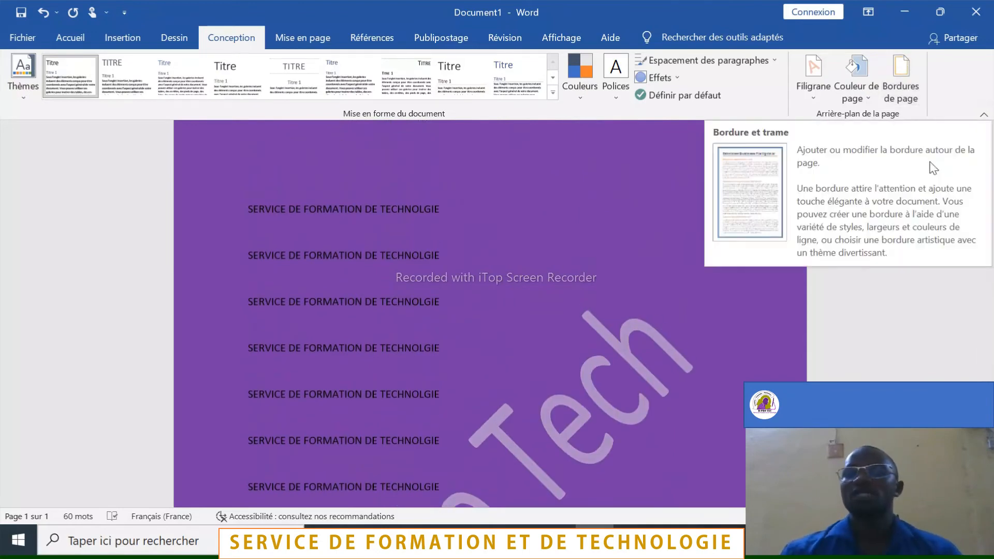
pyautogui.click(902, 86)
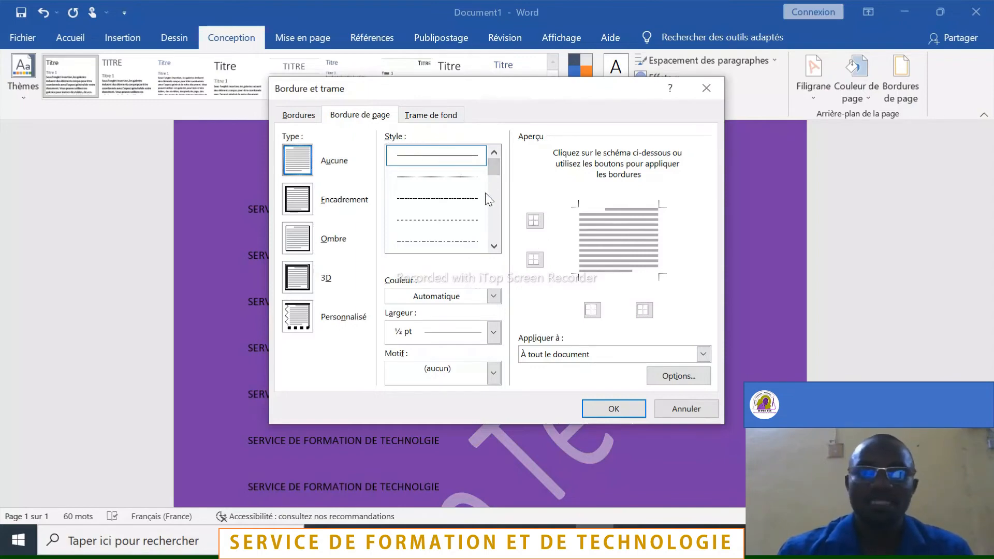
pyautogui.click(494, 247)
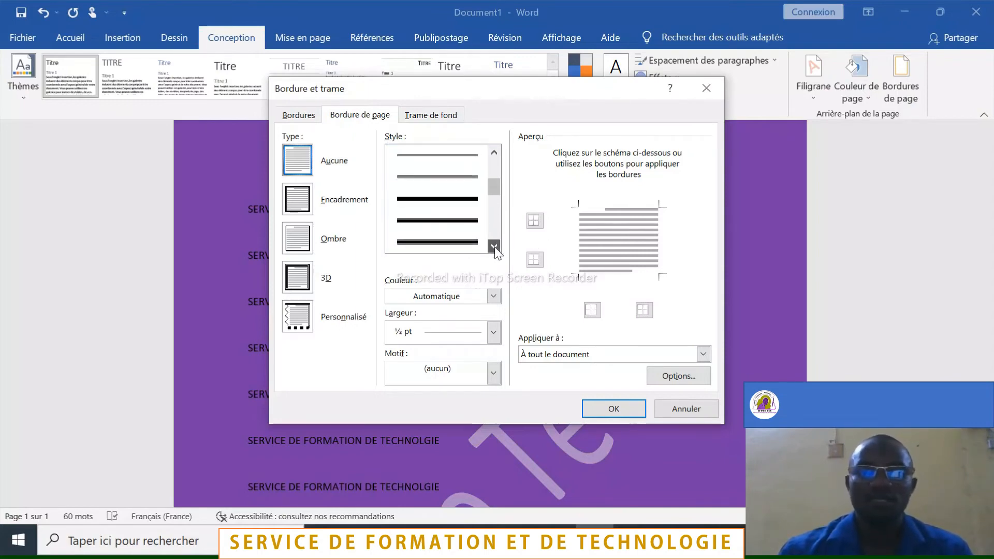
pyautogui.click(451, 221)
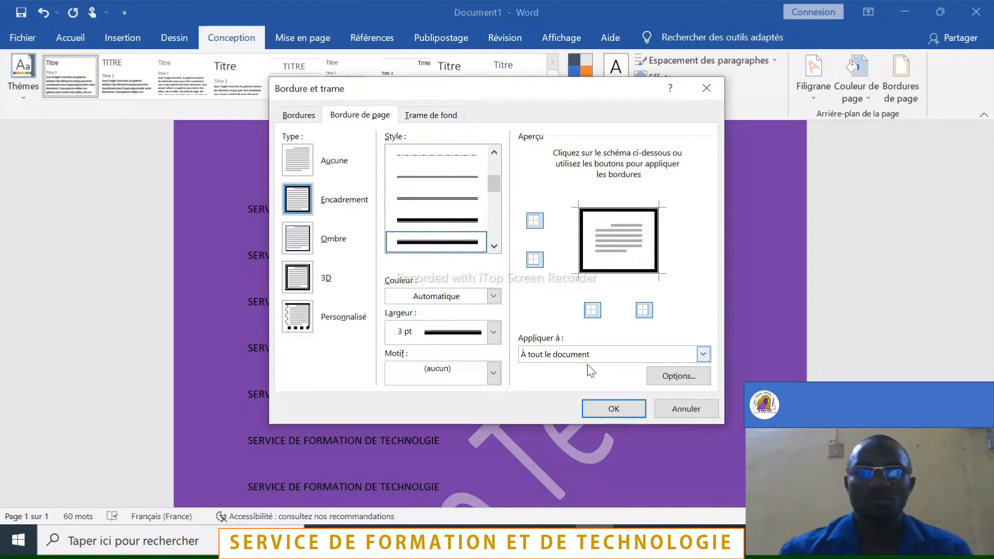
pyautogui.click(613, 409)
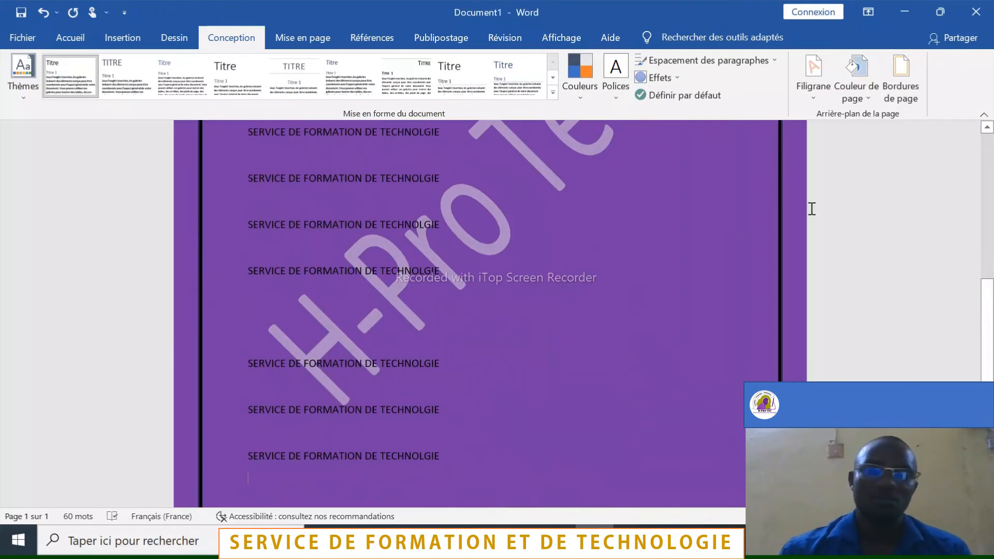
# Change the page border's line style to the 3 pt triple line with a thick middle line
pyautogui.click(896, 99)
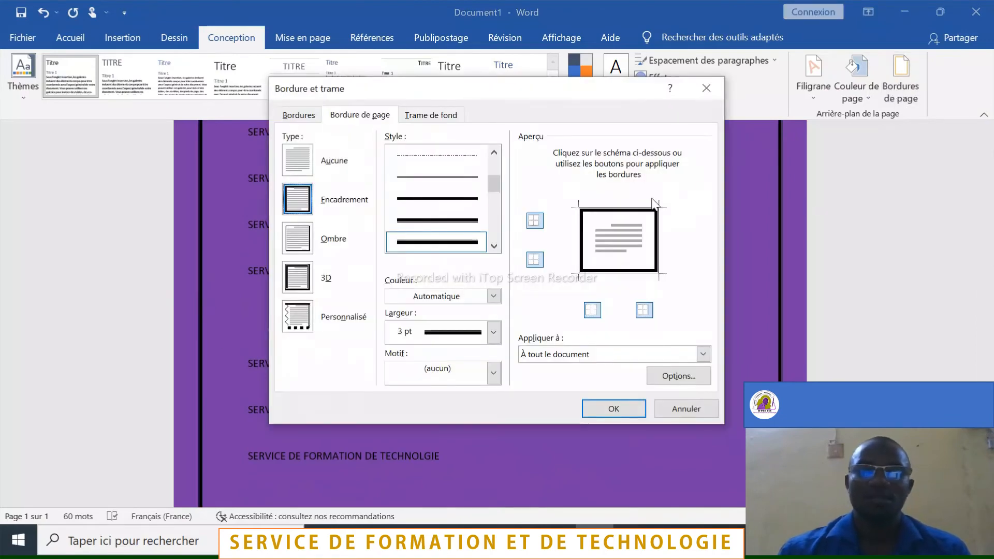
pyautogui.click(494, 246)
pyautogui.click(494, 247)
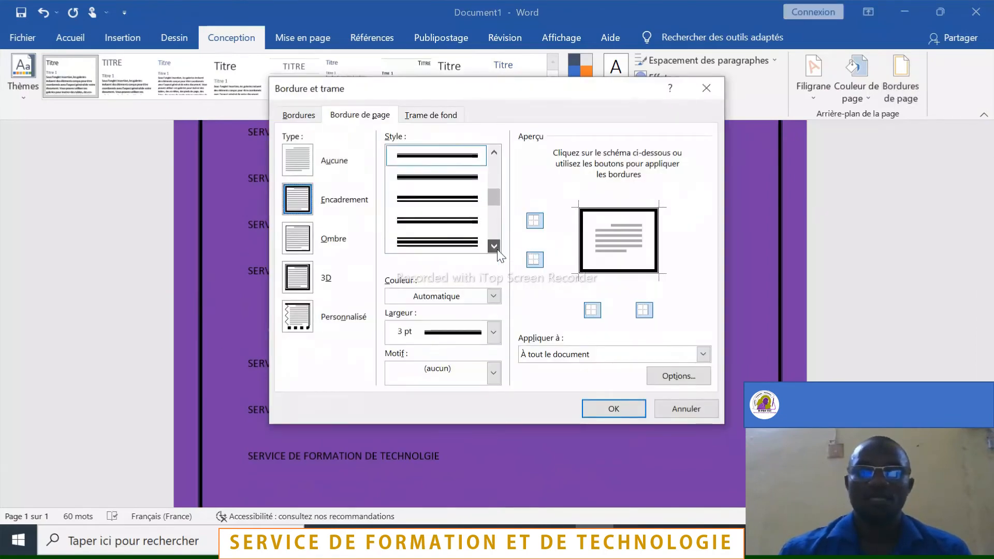
pyautogui.click(494, 246)
pyautogui.click(437, 242)
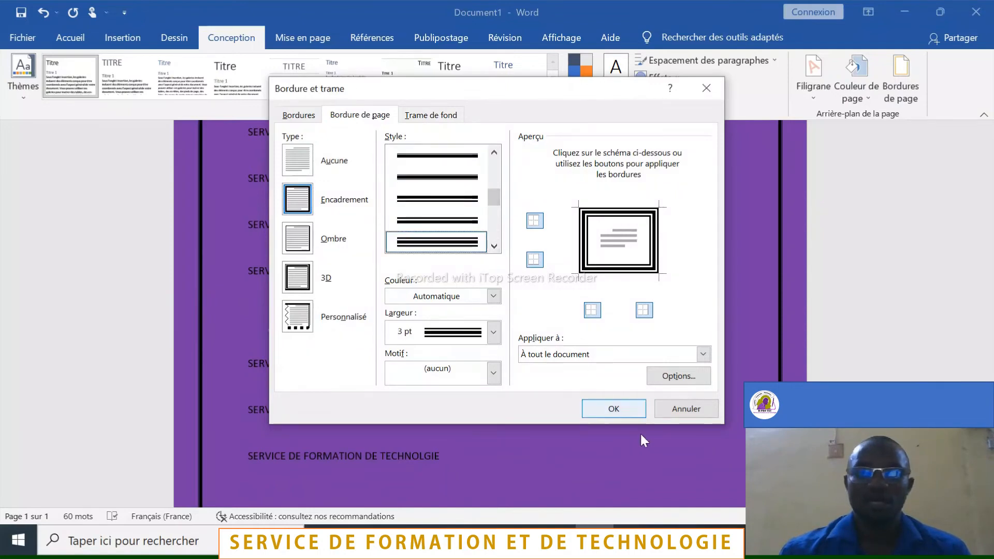
pyautogui.click(622, 410)
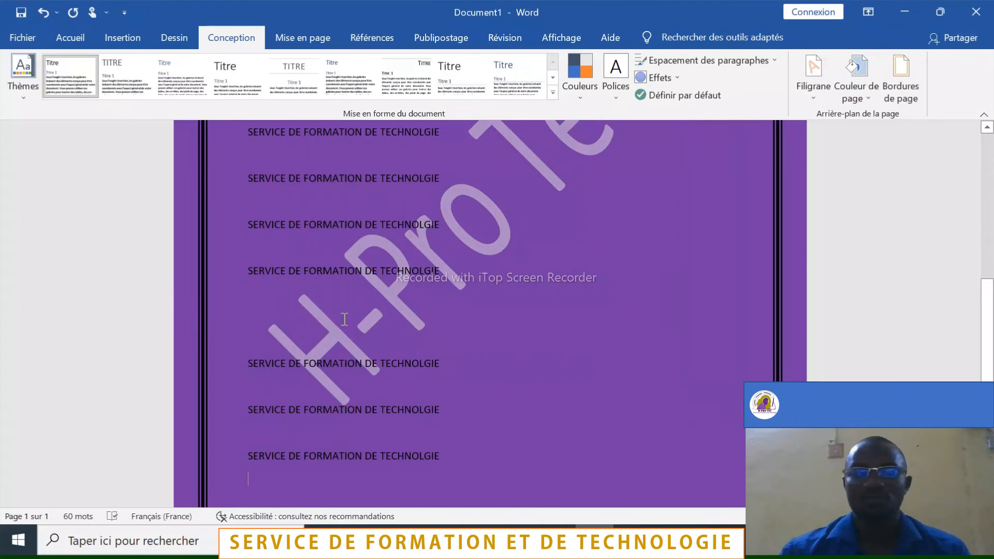
# Replace the page border's line style with the yellow pencil art pattern, applied to the whole document
pyautogui.click(908, 92)
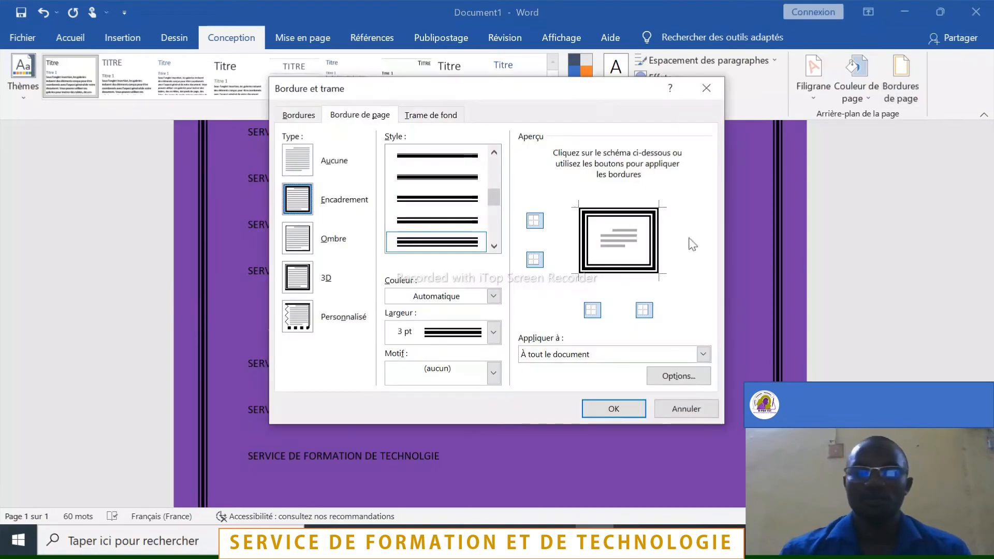
pyautogui.scroll(-6, 495, 248)
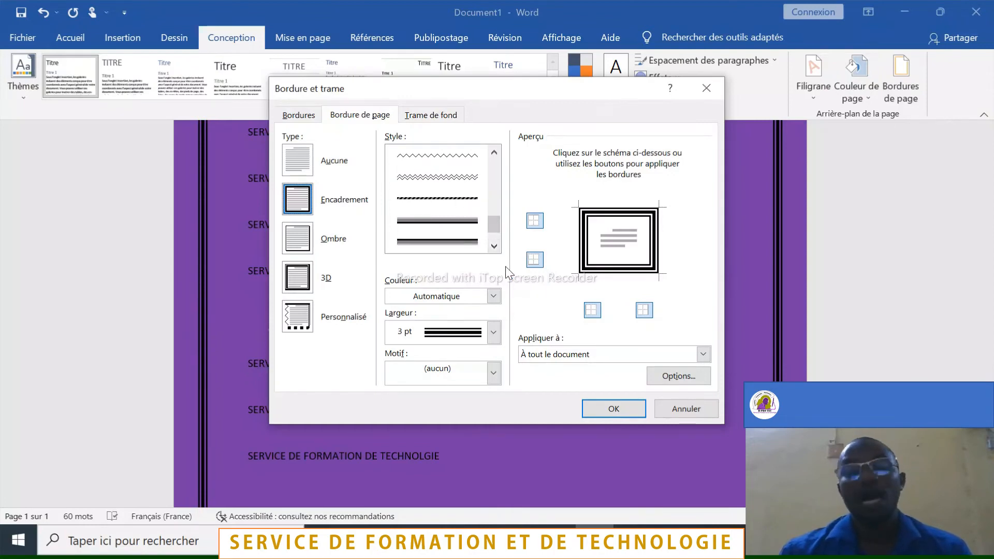
pyautogui.click(493, 372)
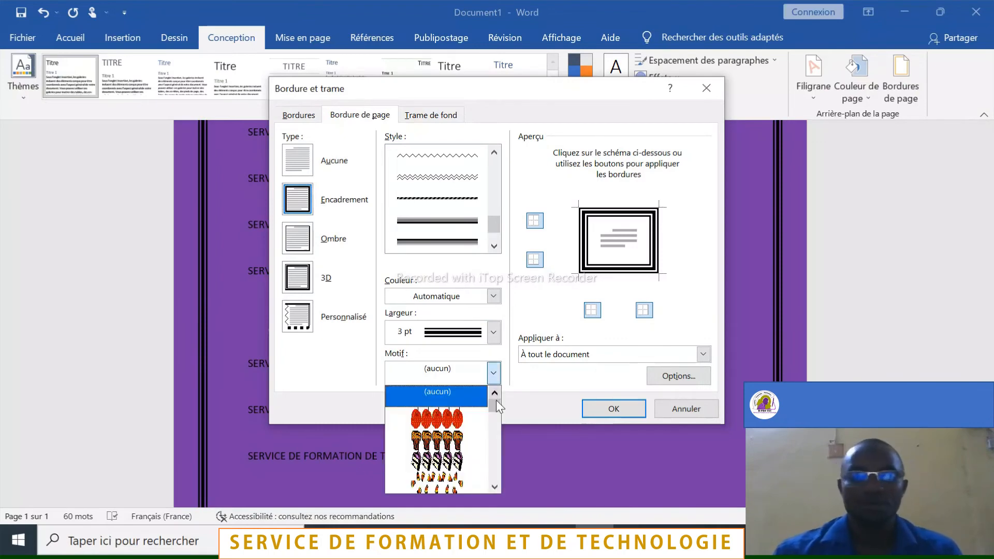
pyautogui.scroll(-5, 495, 489)
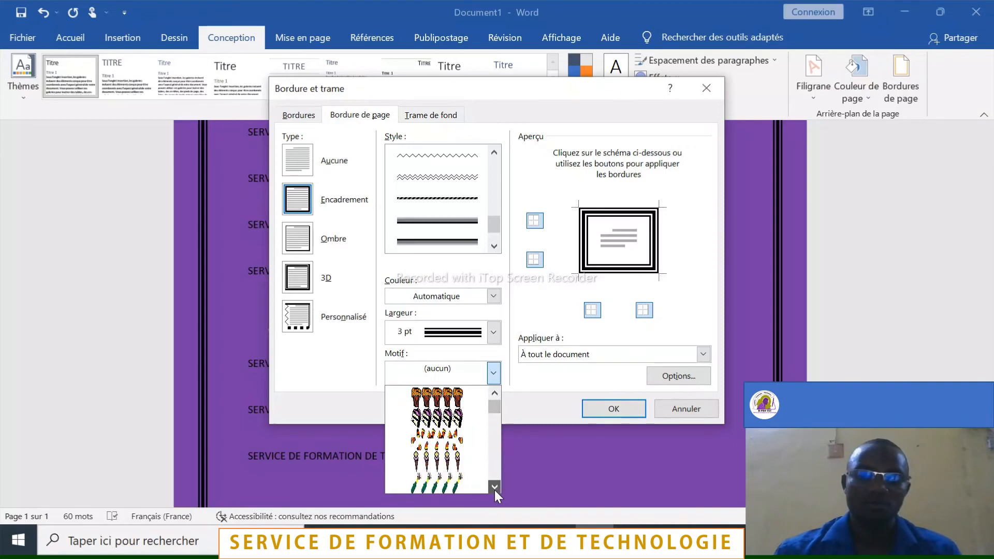
pyautogui.scroll(-8, 495, 489)
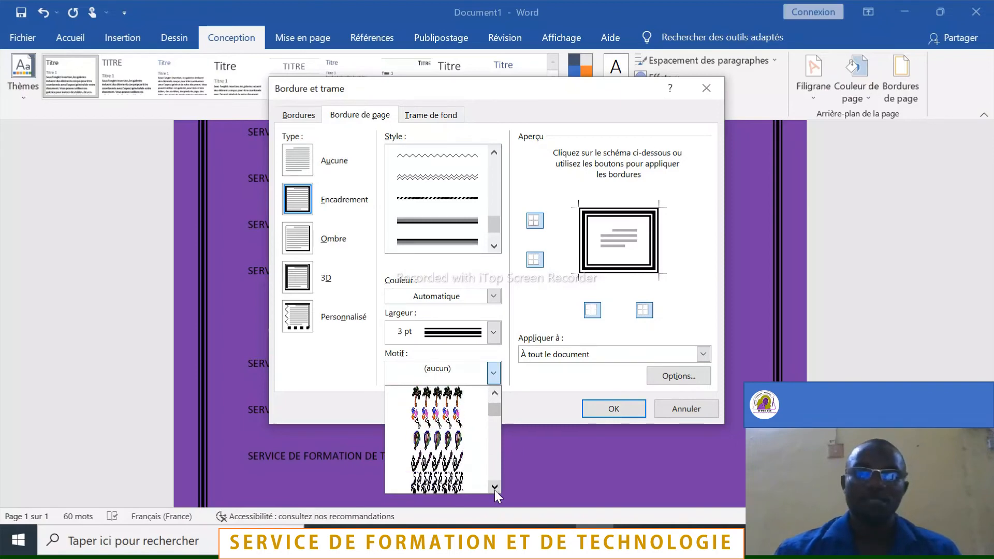
pyautogui.scroll(-8, 495, 490)
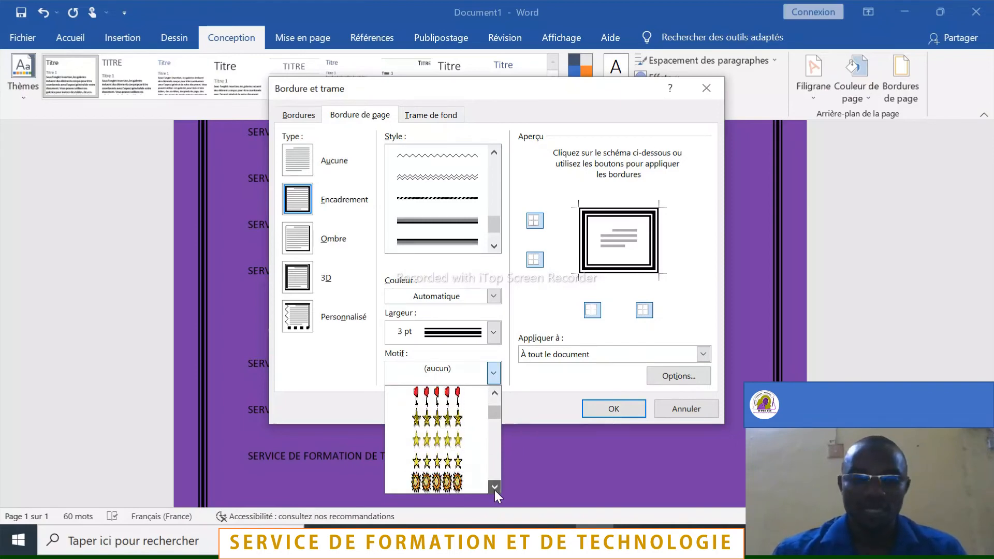
pyautogui.scroll(-5, 495, 489)
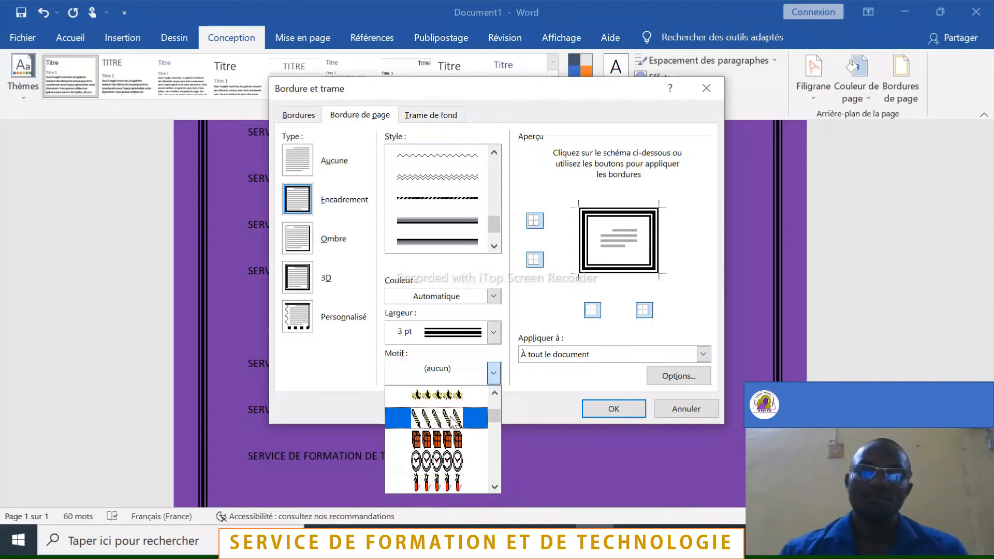
pyautogui.click(449, 417)
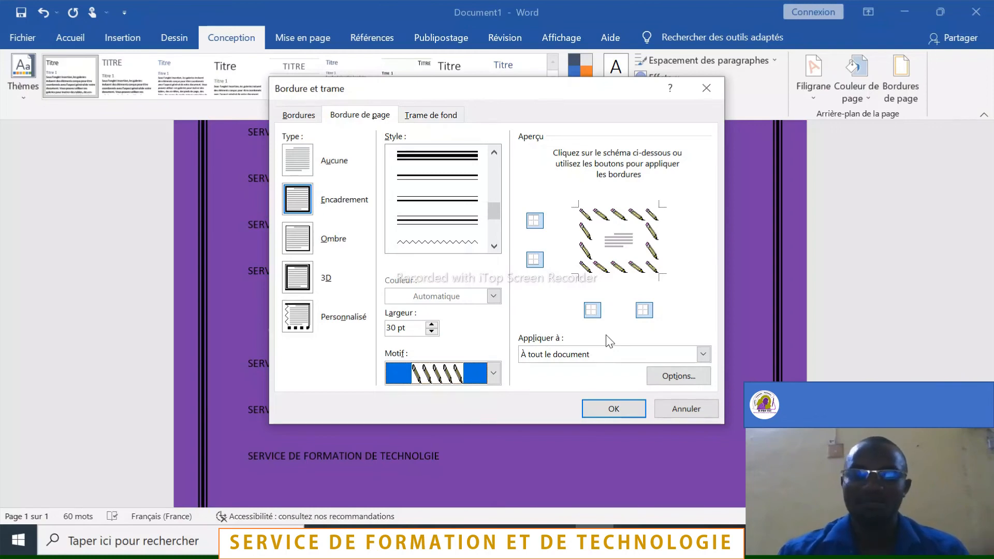
pyautogui.click(613, 409)
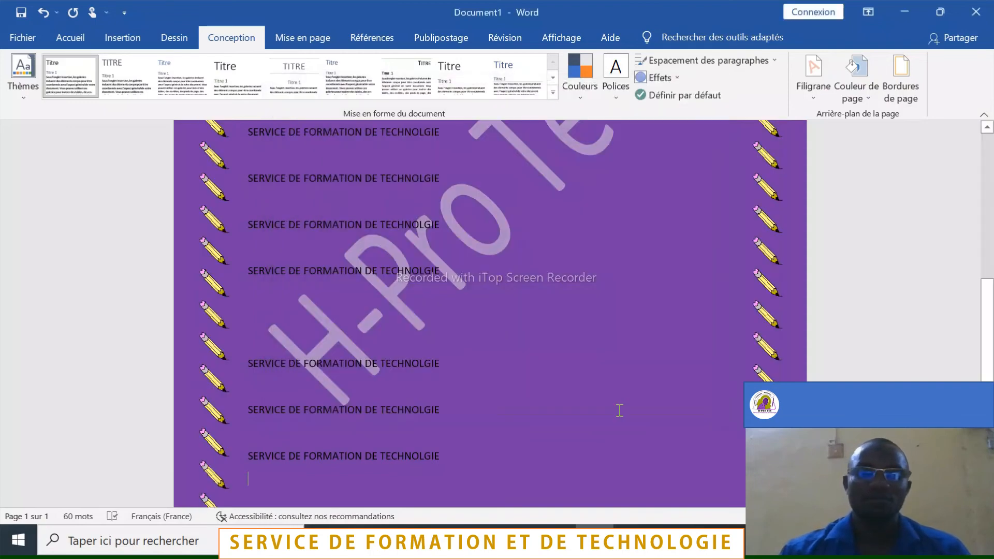
# Change the page border's art pattern from pencils to the blue and green globes
pyautogui.moveTo(986, 357); pyautogui.dragTo(991, 197)
pyautogui.scroll(-10, 490, 311)
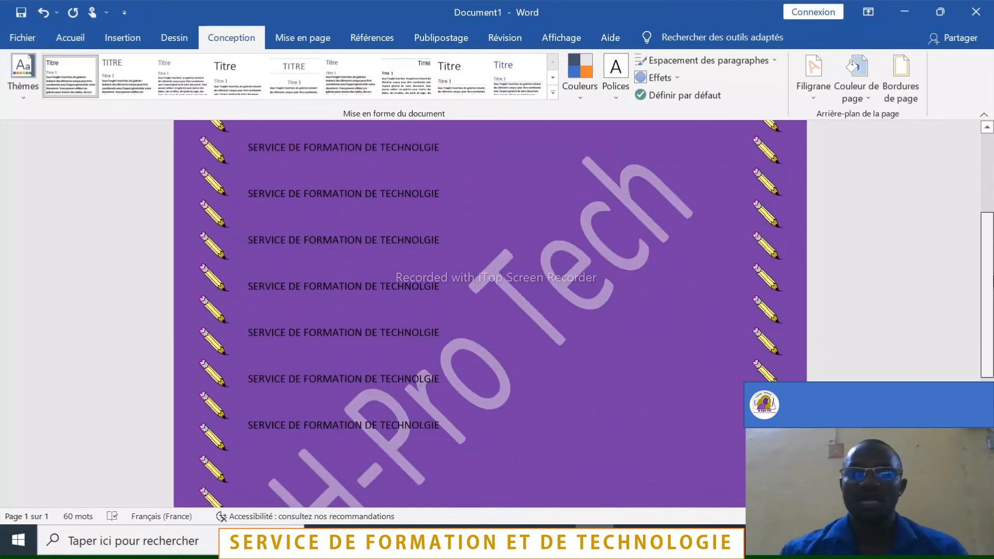
pyautogui.scroll(4, 489, 311)
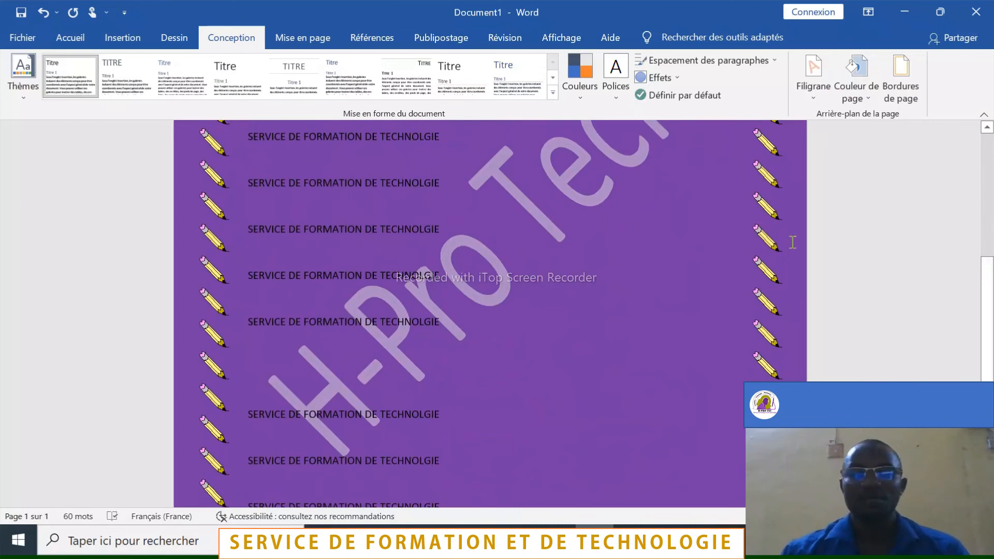
pyautogui.click(910, 102)
pyautogui.click(493, 373)
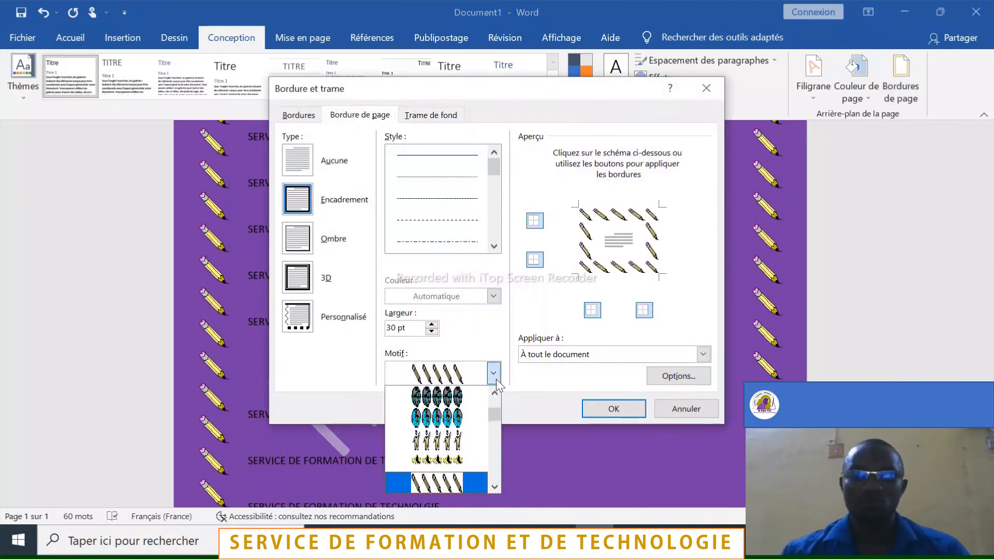
pyautogui.click(449, 418)
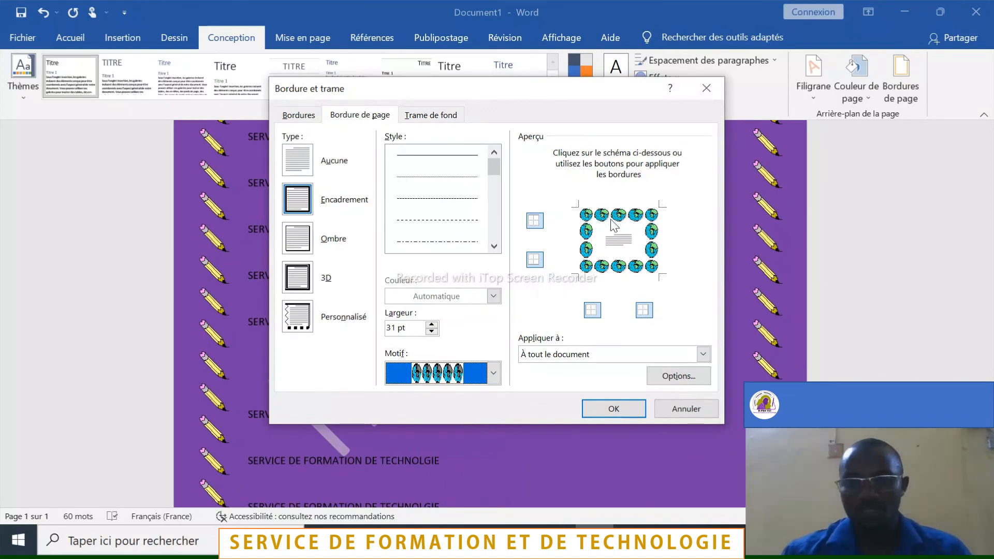
pyautogui.click(613, 409)
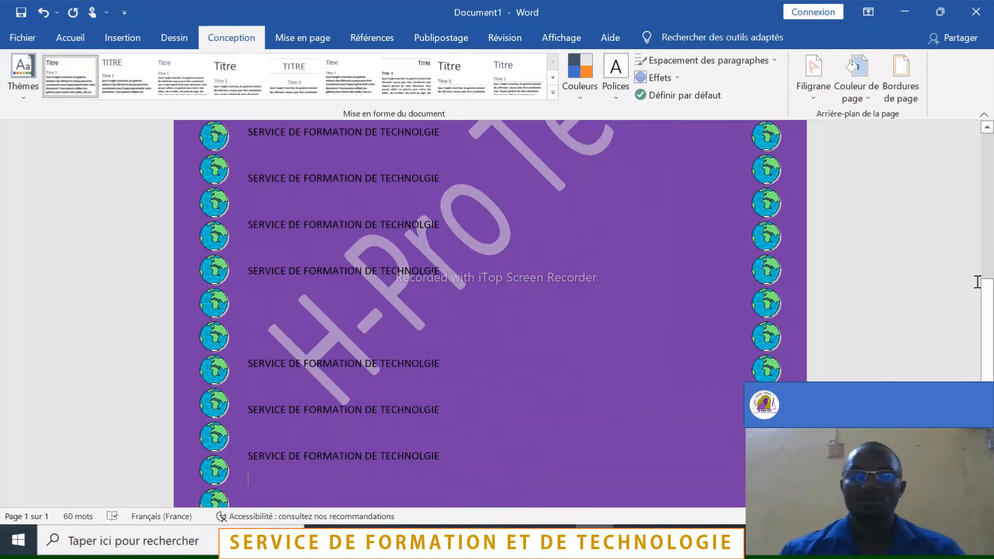
# Look through the other art patterns offered for the page border, including the clocks, insects and black-and-white motifs
pyautogui.click(902, 88)
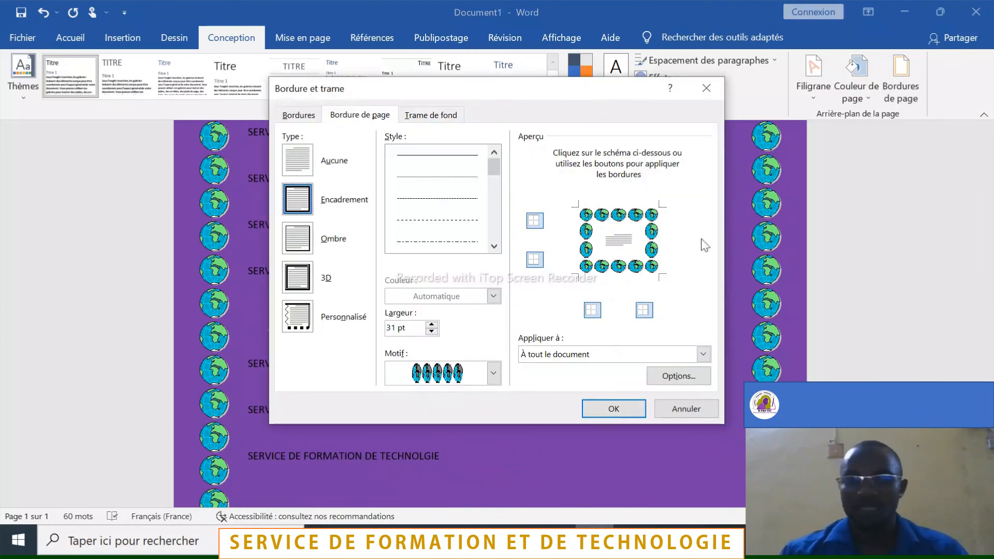
pyautogui.click(493, 374)
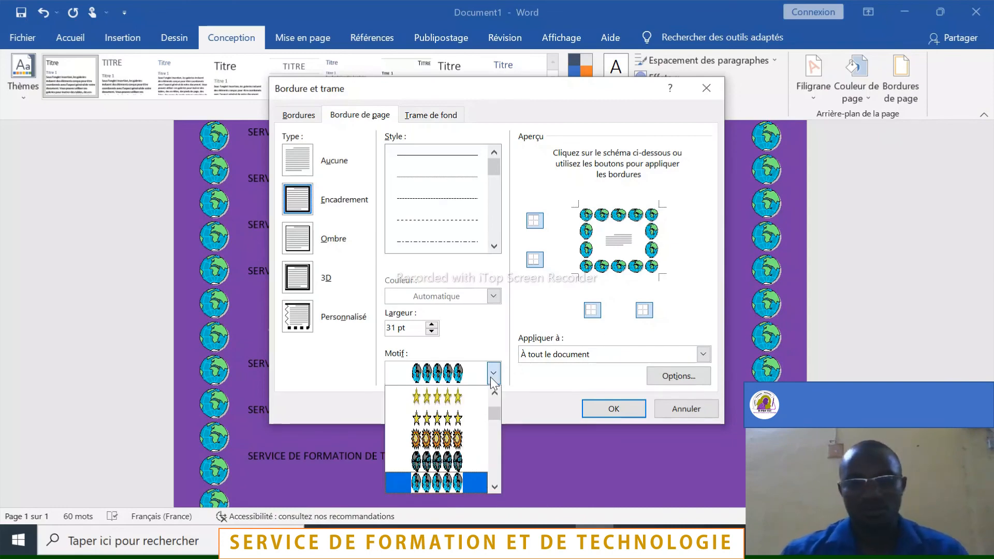
pyautogui.scroll(-5, 496, 487)
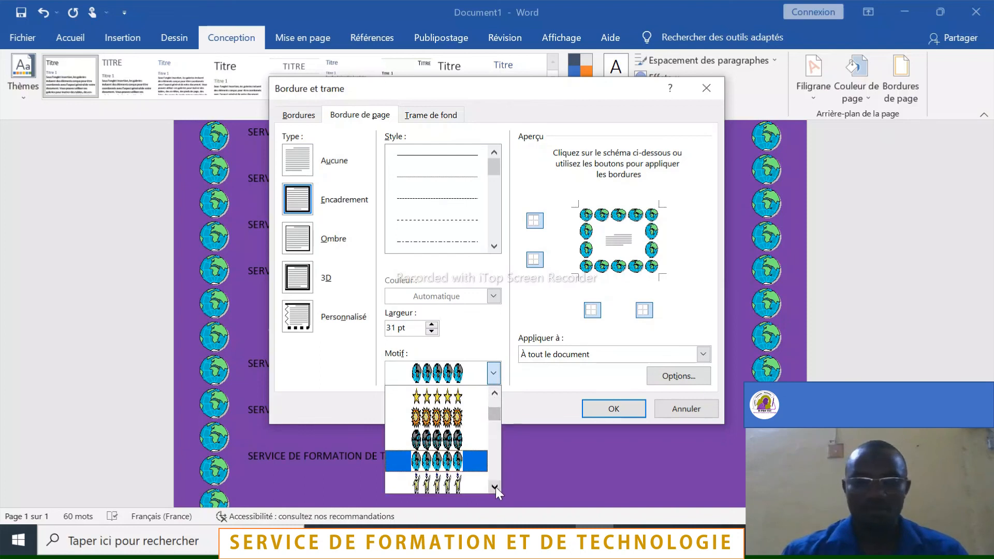
pyautogui.click(494, 486)
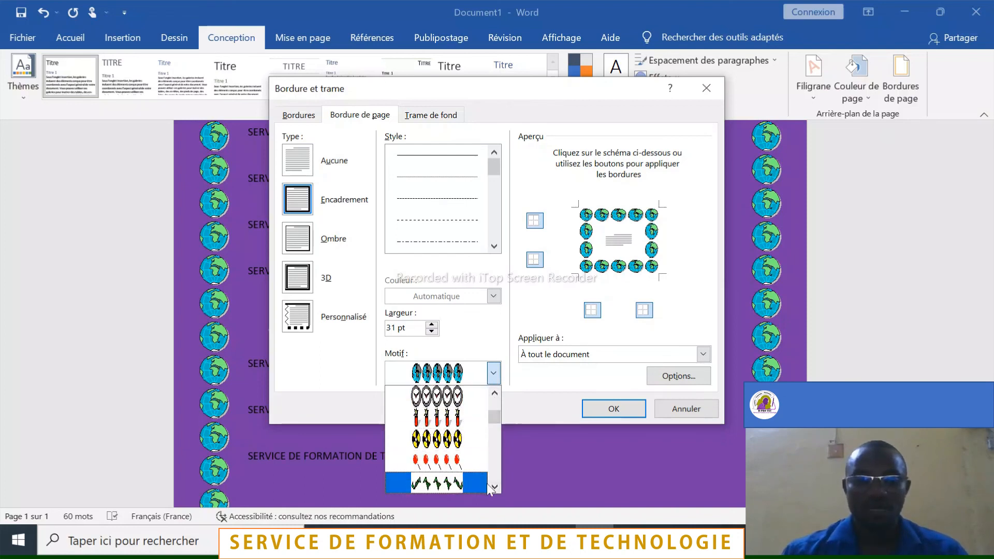
pyautogui.scroll(-5, 497, 490)
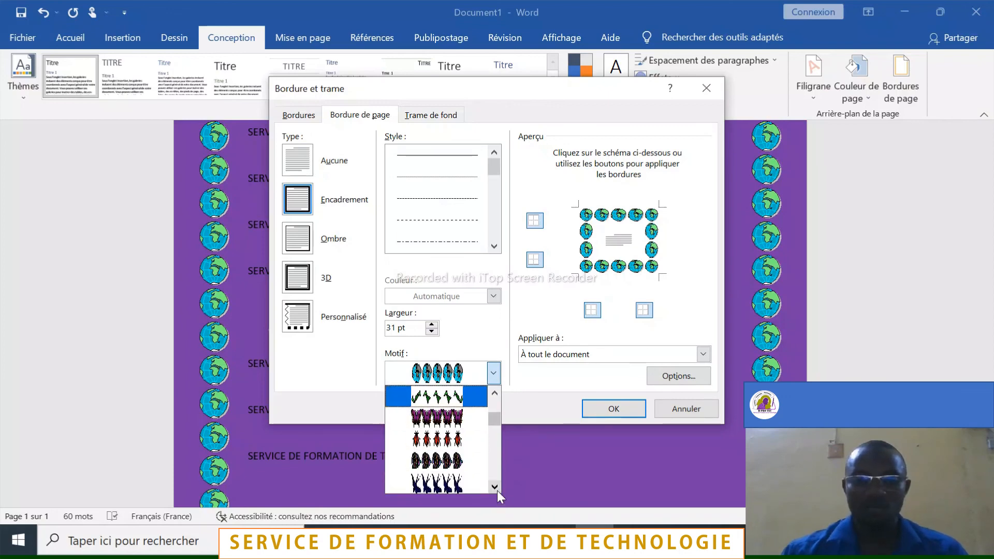
pyautogui.scroll(-5, 497, 489)
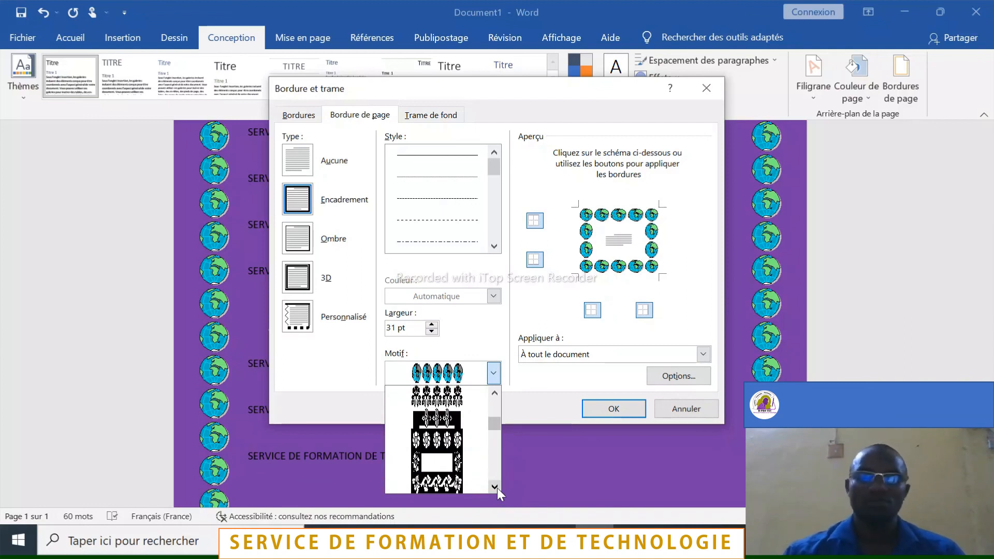
pyautogui.click(616, 409)
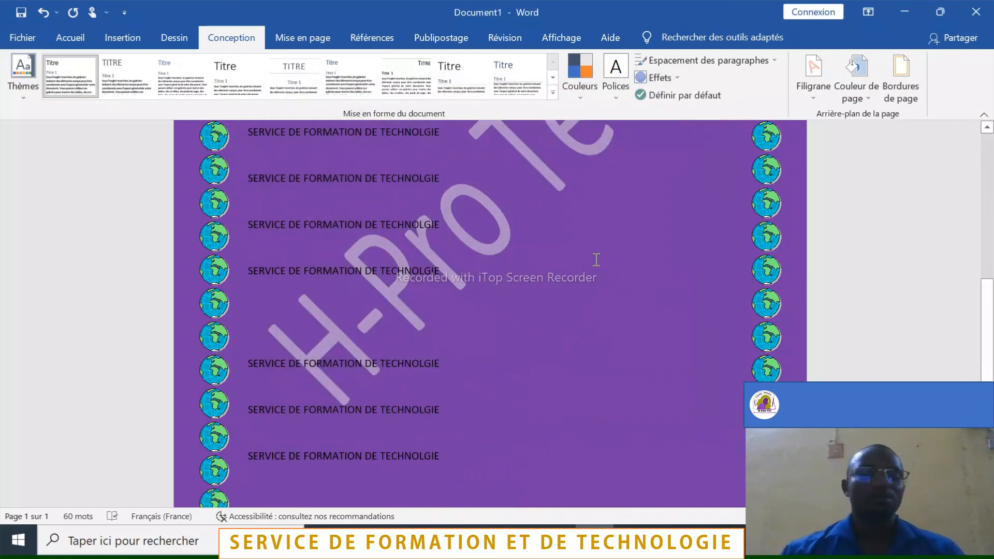